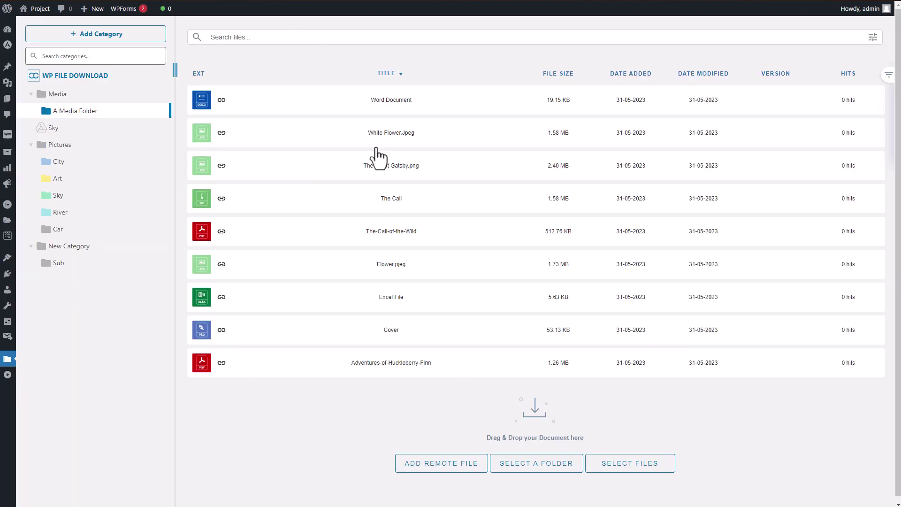
Step: Open A Media Folder's category settings, then close them without saving
{"action": "left_click_drag", "start_coordinate": [42, 76], "coordinate": [108, 77]}
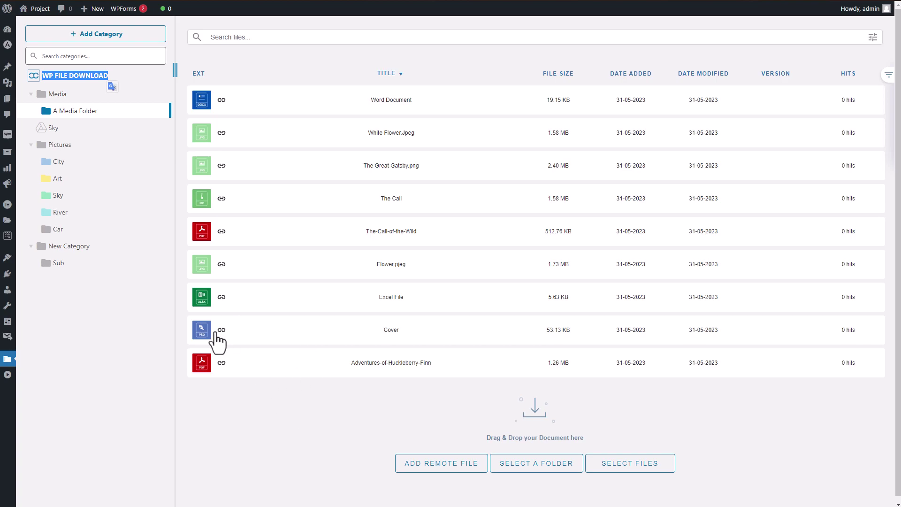
{"action": "left_click", "coordinate": [140, 316]}
{"action": "right_click", "coordinate": [63, 113]}
{"action": "left_click", "coordinate": [111, 256]}
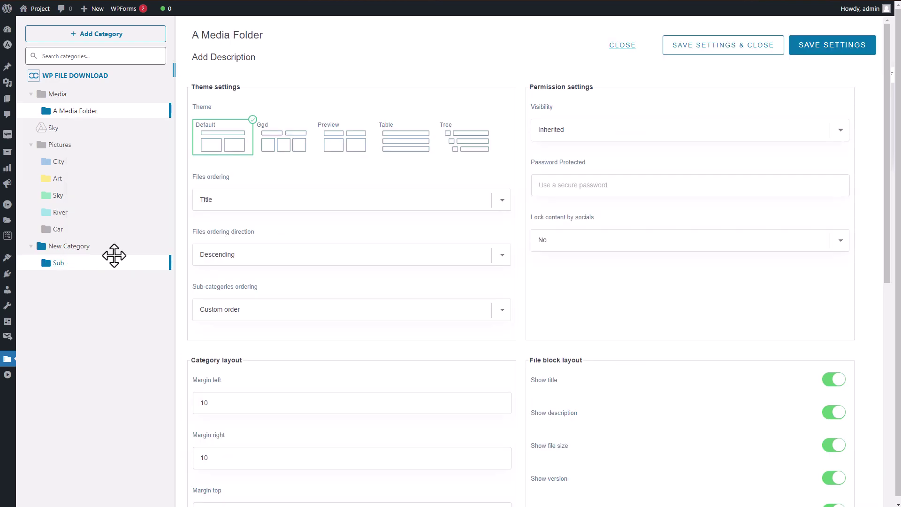
{"action": "left_click_drag", "start_coordinate": [188, 87], "coordinate": [240, 91]}
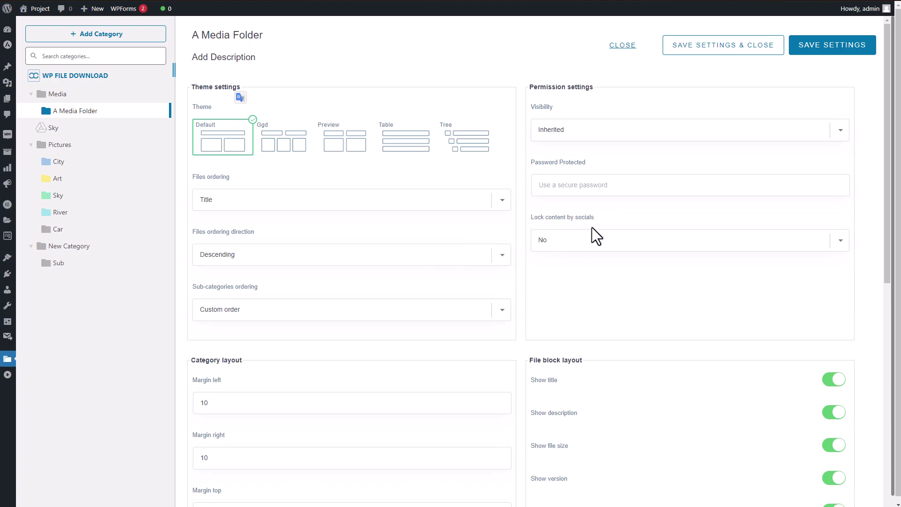
{"action": "left_click", "coordinate": [624, 45]}
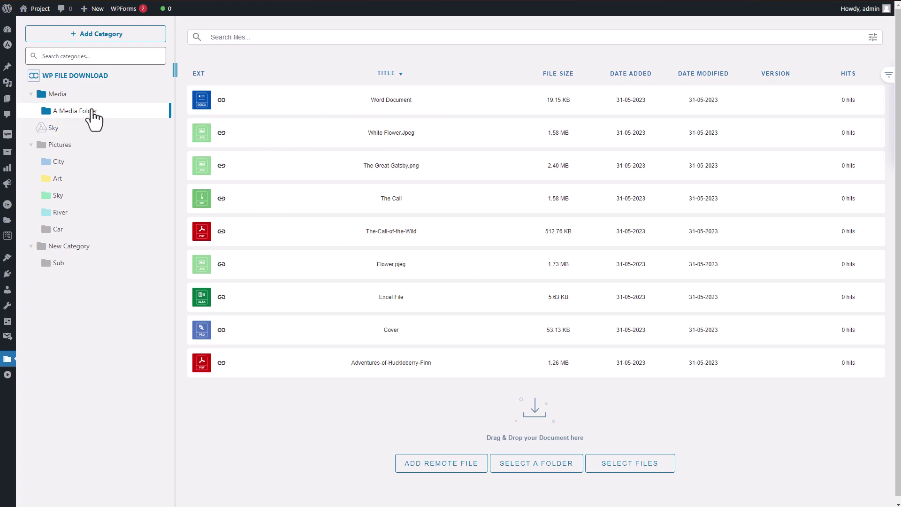
Step: Shift-select all nine files in A Media Folder and start a Woo product titled Media
{"action": "left_click_drag", "start_coordinate": [91, 117], "coordinate": [127, 374]}
{"action": "left_click", "coordinate": [339, 113]}
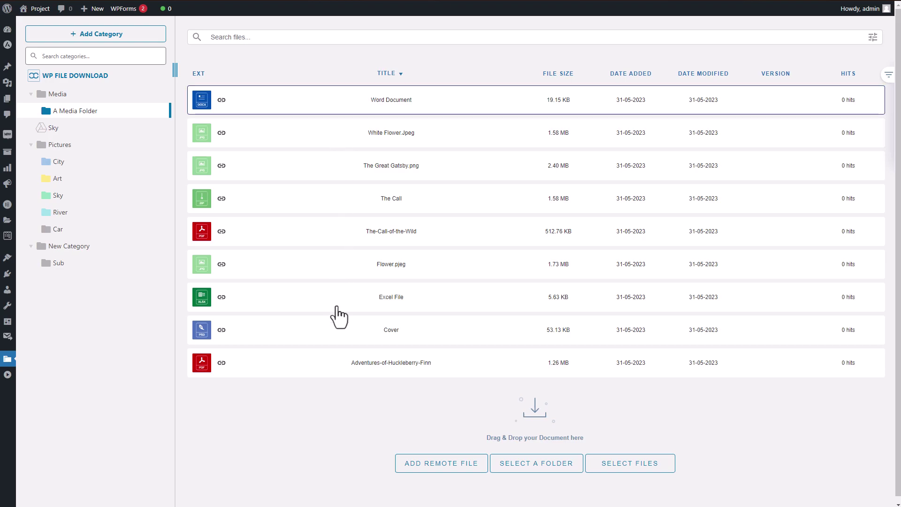
{"action": "left_click", "coordinate": [337, 370], "text": "shift"}
{"action": "right_click", "coordinate": [338, 371]}
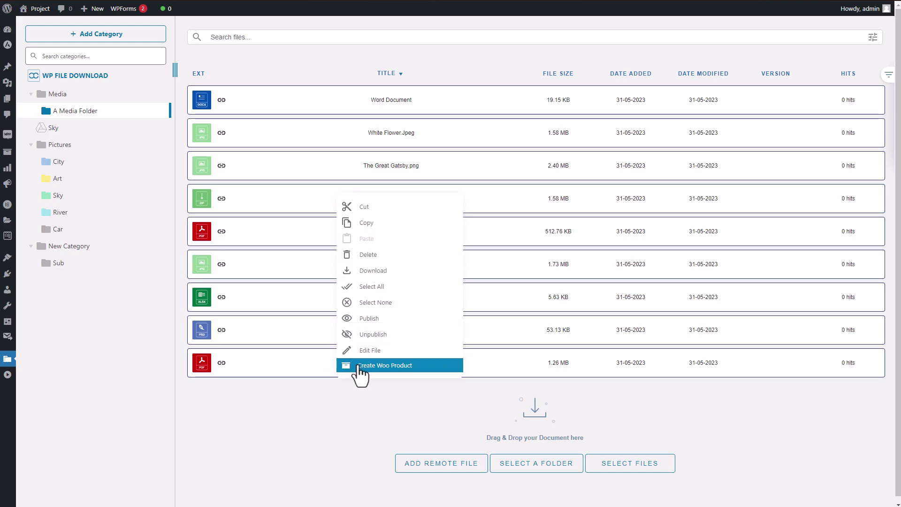
{"action": "left_click", "coordinate": [359, 368]}
{"action": "scroll", "coordinate": [390, 280], "scroll_direction": "down", "scroll_amount": 1}
{"action": "scroll", "coordinate": [417, 248], "scroll_direction": "up", "scroll_amount": 1}
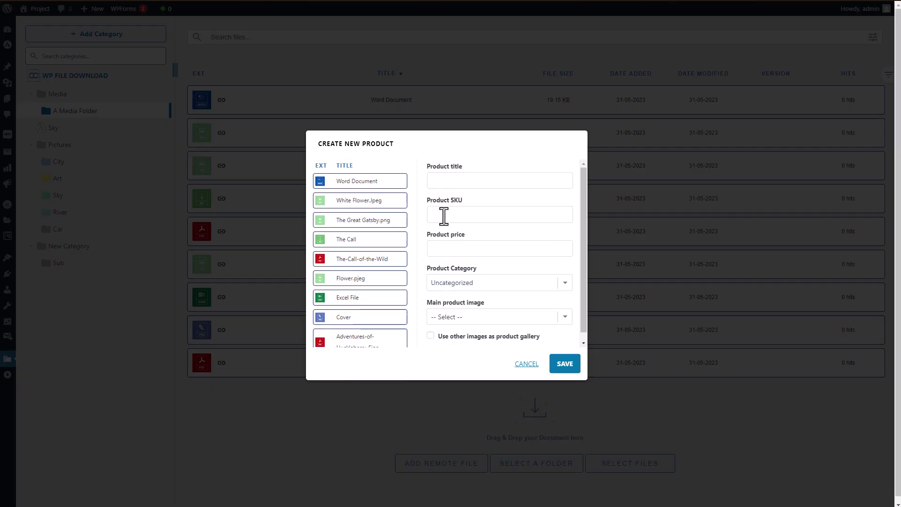
{"action": "left_click", "coordinate": [467, 183]}
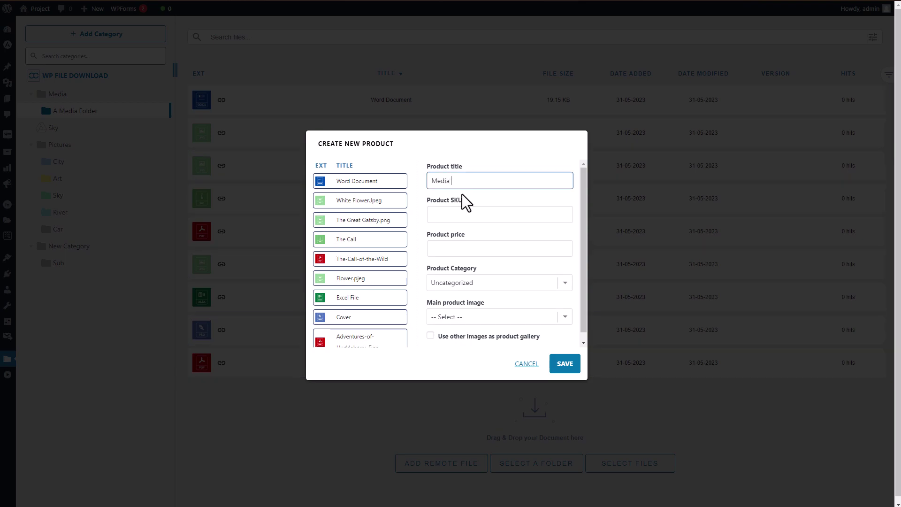
Step: Price the product at 5.00, keep it Uncategorized, save, and return to A Media Folder
{"action": "scroll", "coordinate": [469, 216], "scroll_direction": "down", "scroll_amount": 1}
{"action": "left_click", "coordinate": [476, 240]}
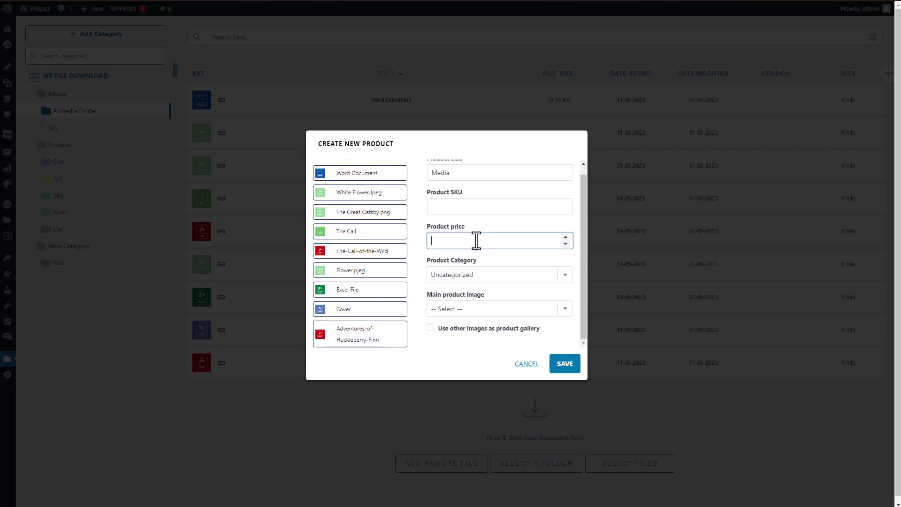
{"action": "type", "text": "5.00"}
{"action": "left_click", "coordinate": [479, 277]}
{"action": "scroll", "coordinate": [479, 282], "scroll_direction": "down", "scroll_amount": 1}
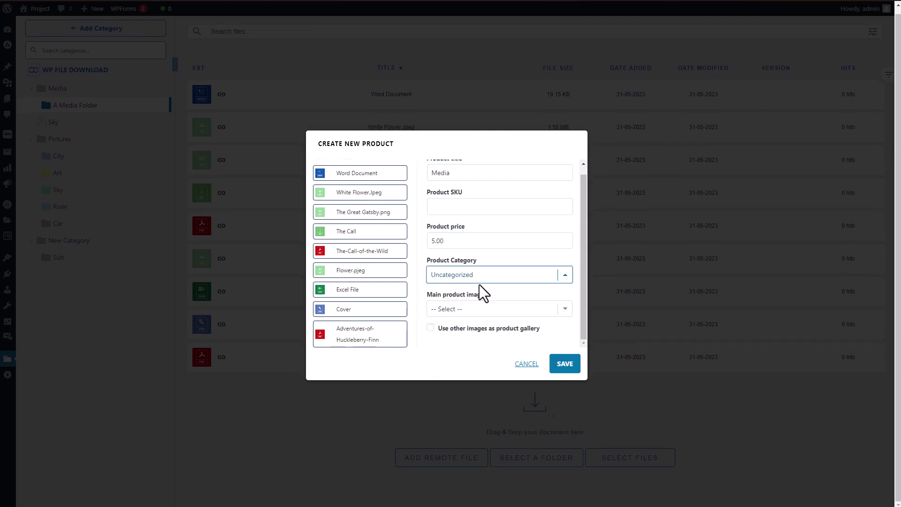
{"action": "left_click", "coordinate": [477, 279]}
{"action": "left_click", "coordinate": [469, 288]}
{"action": "left_click", "coordinate": [566, 366]}
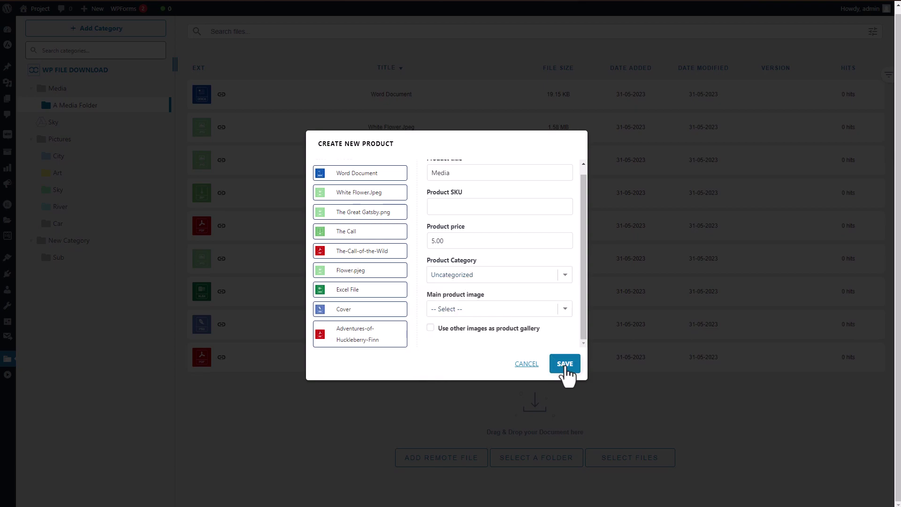
{"action": "left_click", "coordinate": [86, 131]}
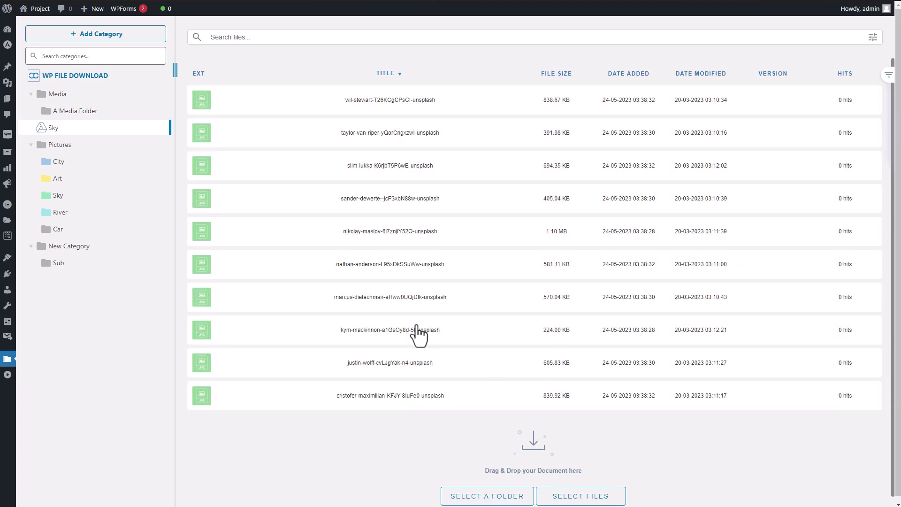
{"action": "left_click", "coordinate": [97, 112]}
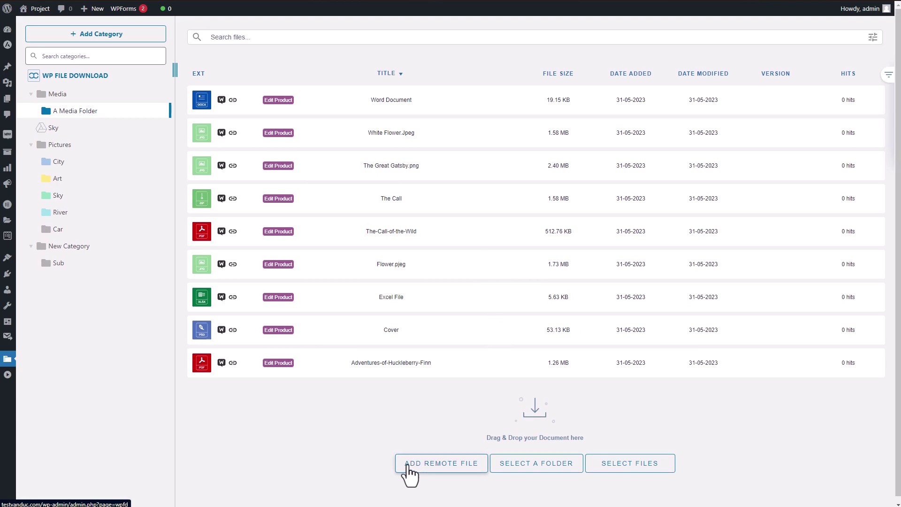
Step: Add a remote file titled 'star' from a pasted Google Drive link to A Media Folder
{"action": "left_click", "coordinate": [439, 461]}
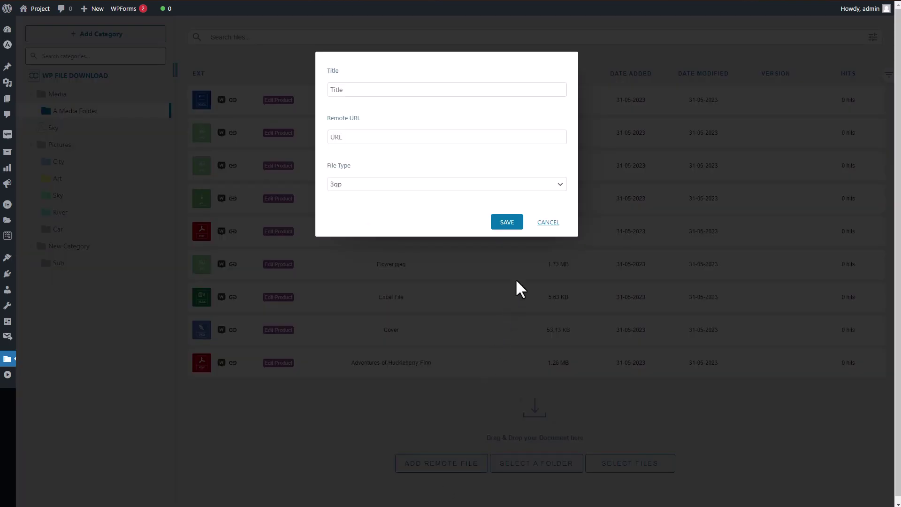
{"action": "left_click", "coordinate": [541, 225]}
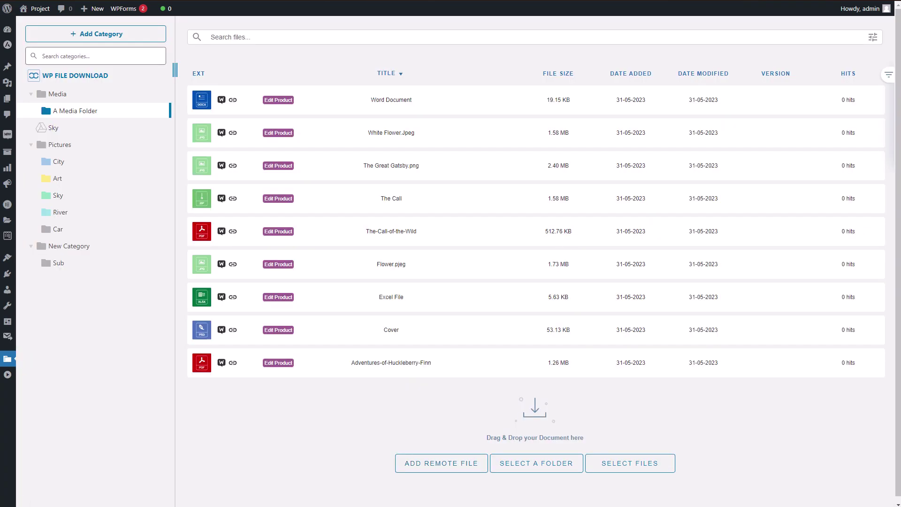
{"action": "left_click", "coordinate": [437, 466]}
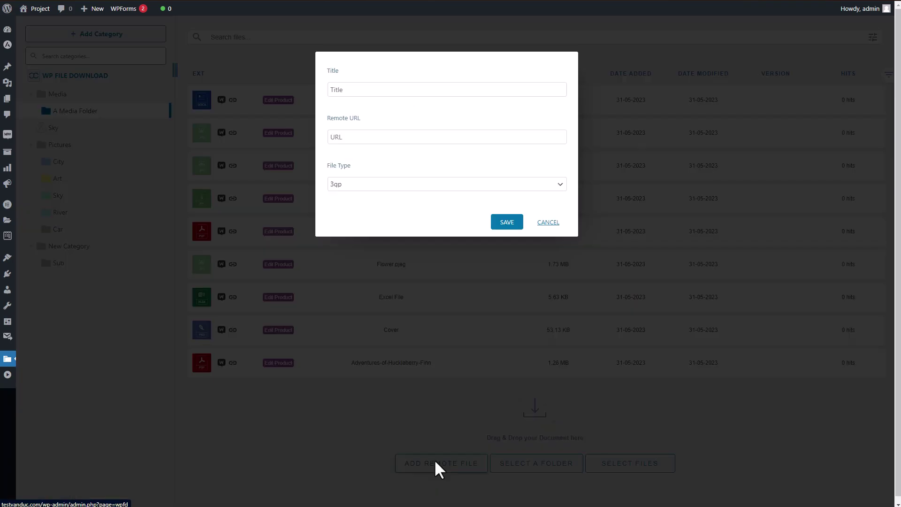
{"action": "left_click", "coordinate": [402, 143]}
{"action": "key", "text": "ctrl+v"}
{"action": "left_click", "coordinate": [392, 91]}
{"action": "type", "text": "st"}
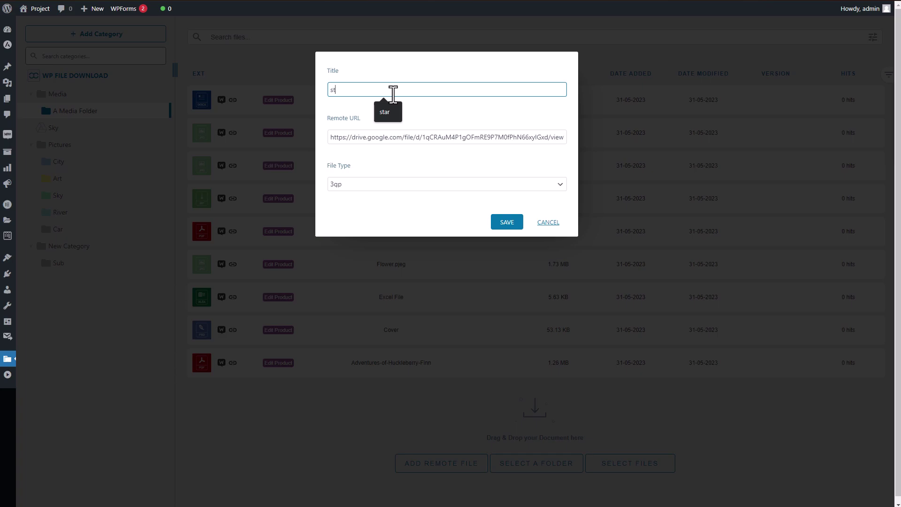
{"action": "type", "text": "ar"}
{"action": "left_click", "coordinate": [507, 222]}
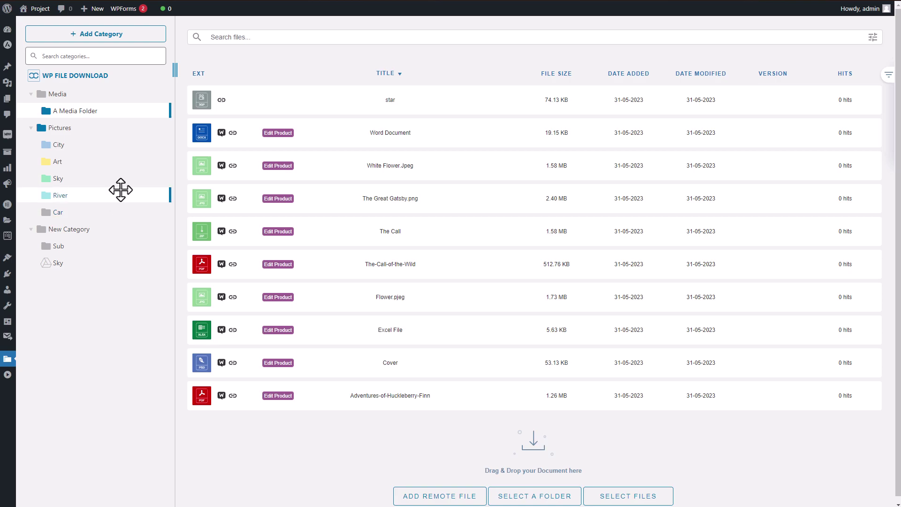
Step: Add a New Category under Pictures and drag it to a new spot in the tree
{"action": "mouse_move", "coordinate": [73, 39]}
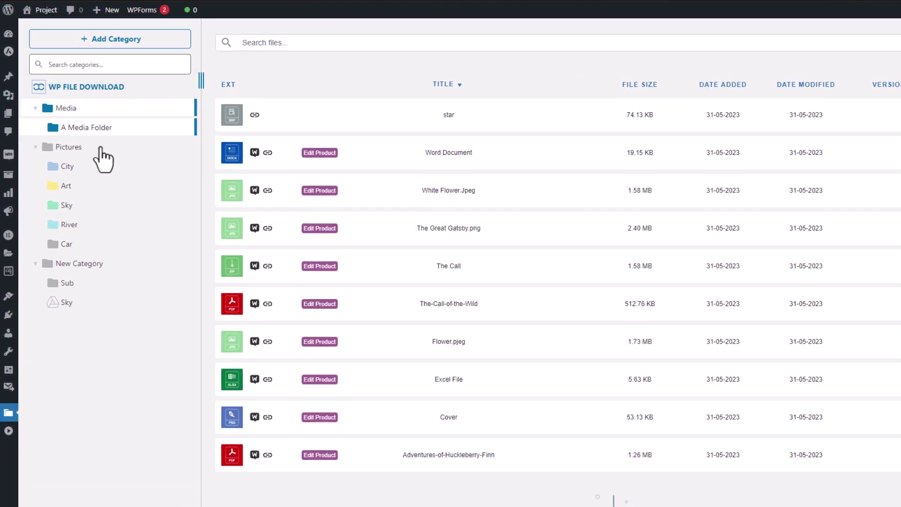
{"action": "right_click", "coordinate": [94, 149]}
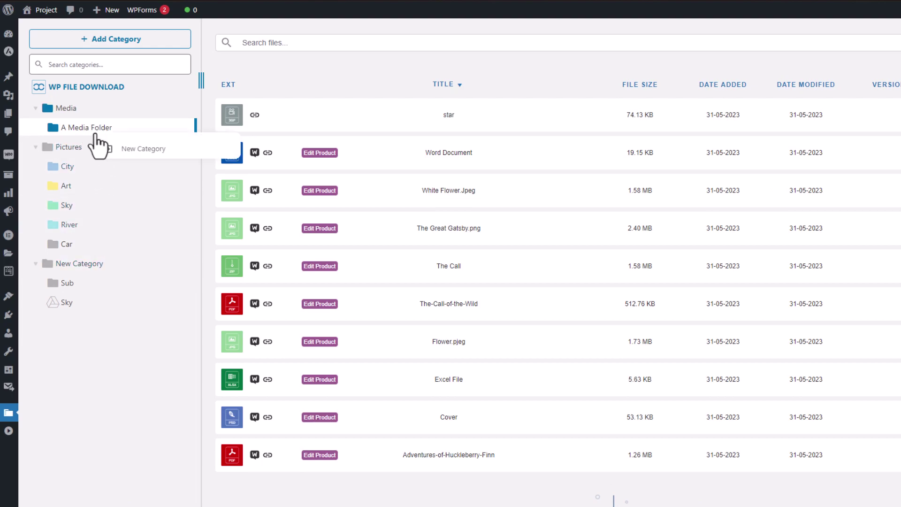
{"action": "left_click", "coordinate": [142, 151]}
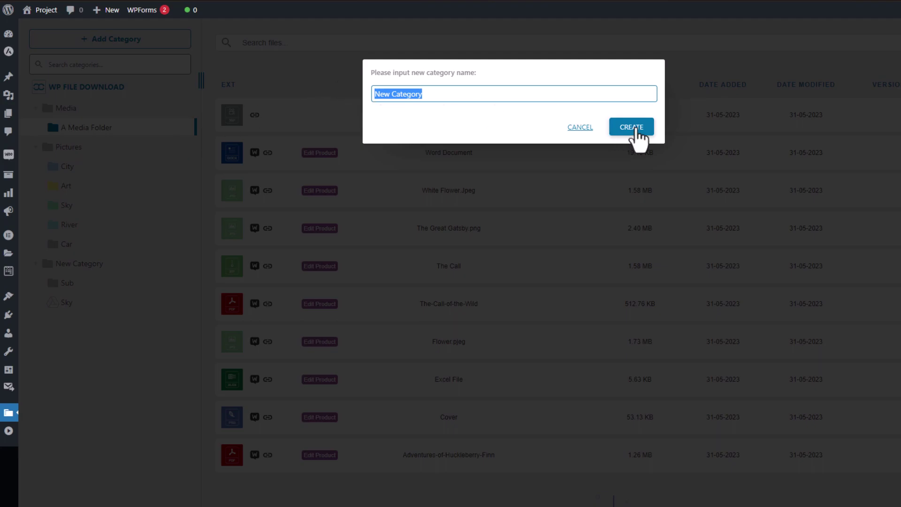
{"action": "left_click", "coordinate": [634, 130]}
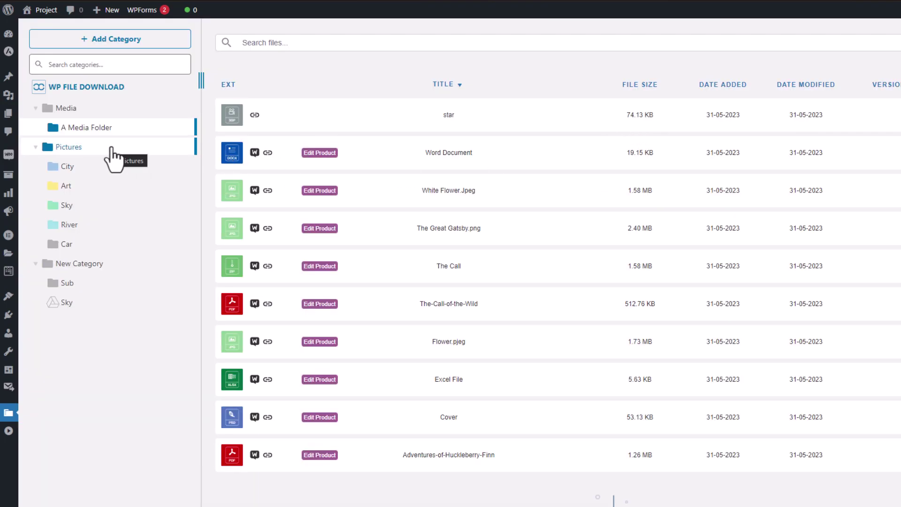
{"action": "left_click_drag", "start_coordinate": [111, 147], "coordinate": [101, 279]}
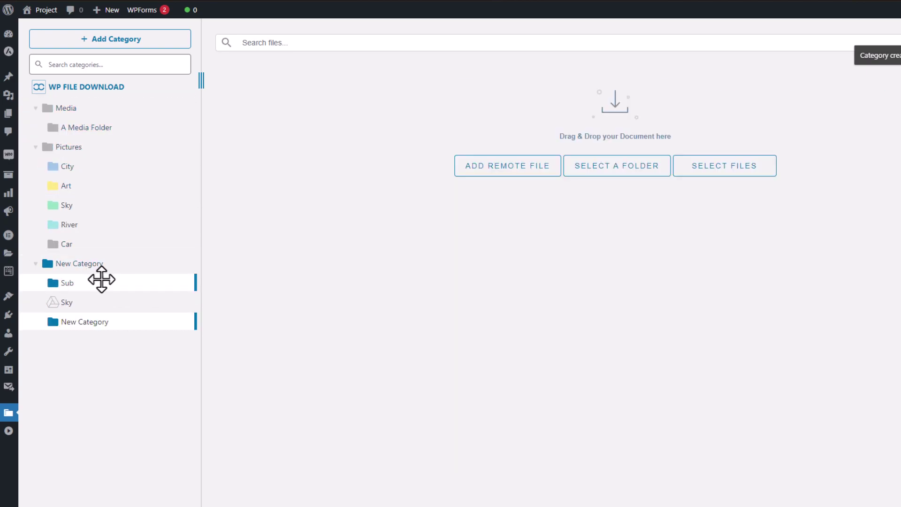
Step: Color the New Category folder orange
{"action": "right_click", "coordinate": [107, 326]}
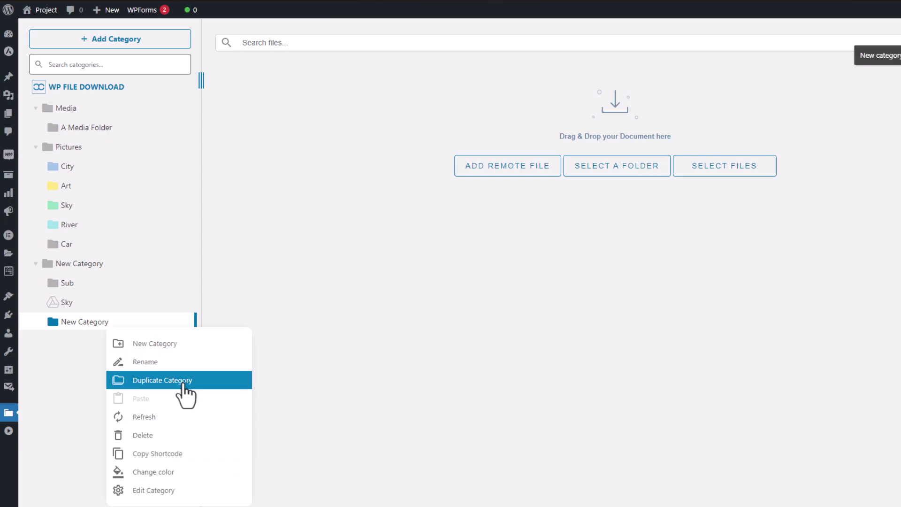
{"action": "mouse_move", "coordinate": [179, 474]}
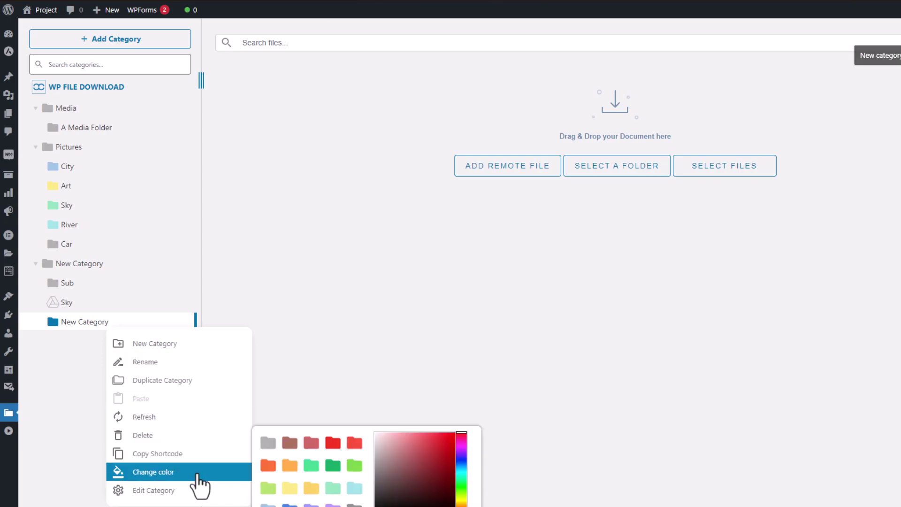
{"action": "left_click", "coordinate": [267, 471]}
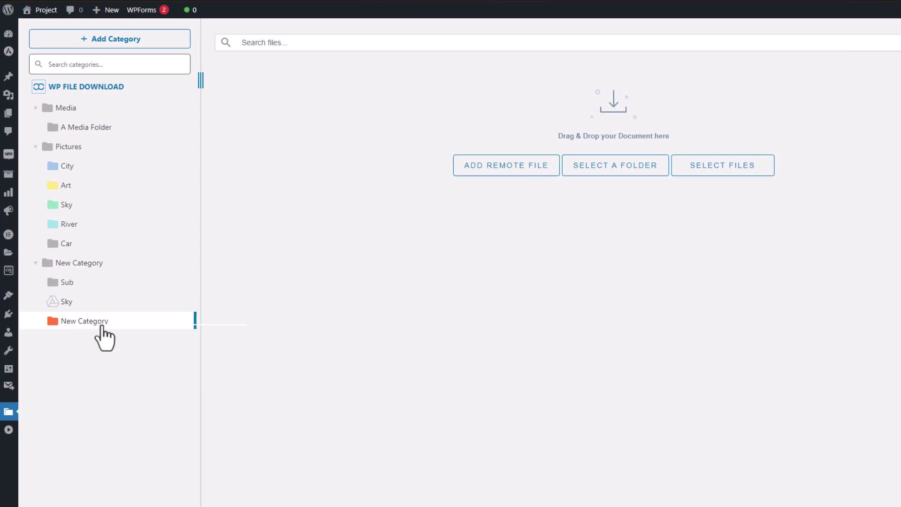
Step: Open and close the New Category settings, then show A Media Folder's files
{"action": "right_click", "coordinate": [101, 322]}
{"action": "left_click", "coordinate": [135, 444]}
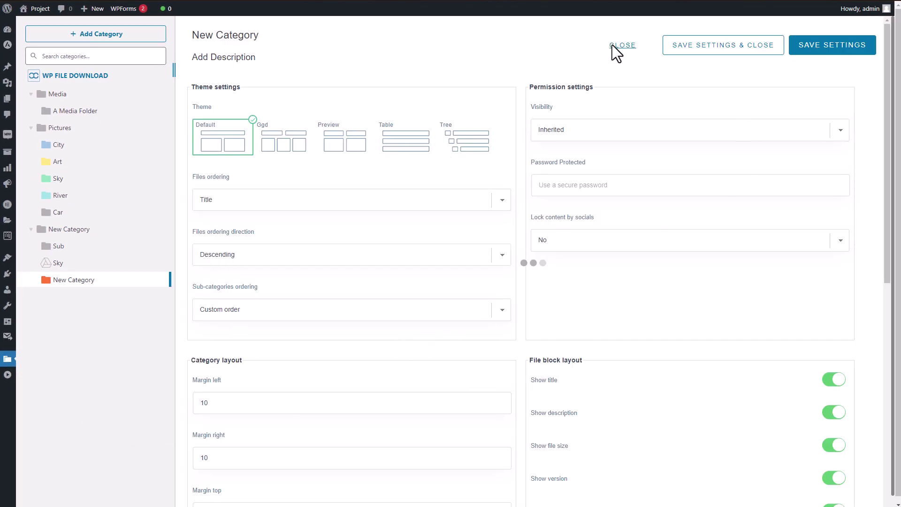
{"action": "left_click", "coordinate": [627, 55]}
{"action": "left_click", "coordinate": [87, 108]}
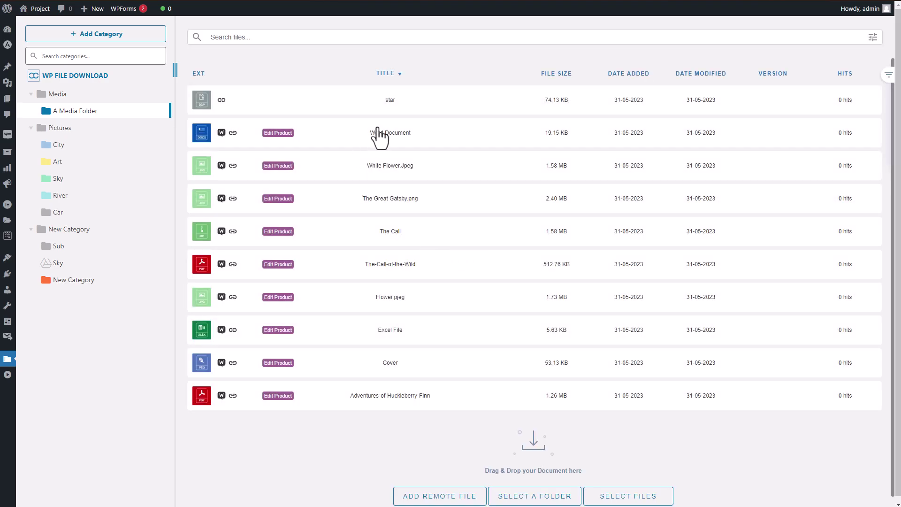
Step: Open the star file's edit form, review it, and close it
{"action": "right_click", "coordinate": [408, 111]}
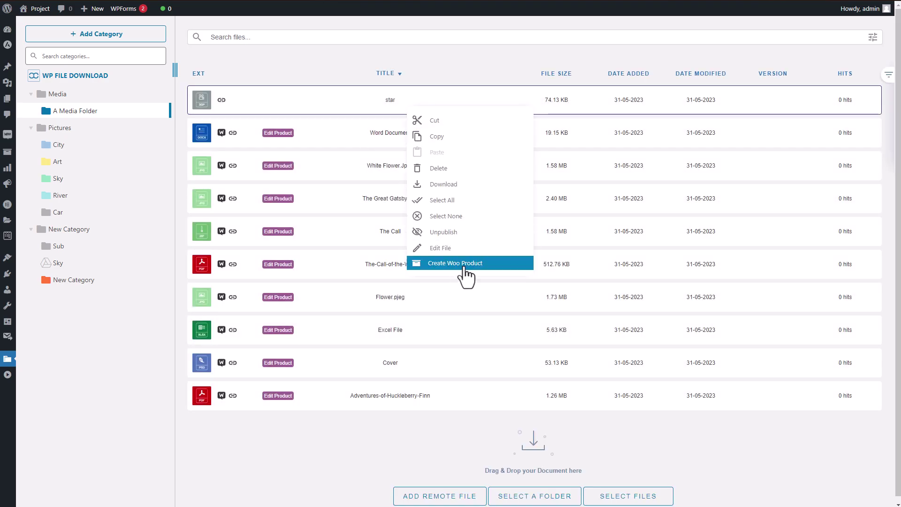
{"action": "left_click", "coordinate": [460, 248]}
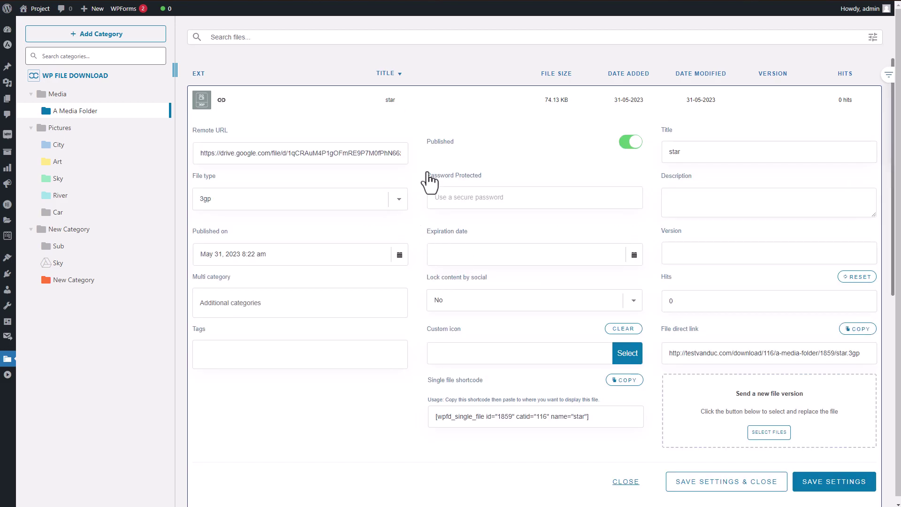
{"action": "scroll", "coordinate": [478, 273], "scroll_direction": "down", "scroll_amount": 2}
{"action": "scroll", "coordinate": [680, 451], "scroll_direction": "up", "scroll_amount": 1}
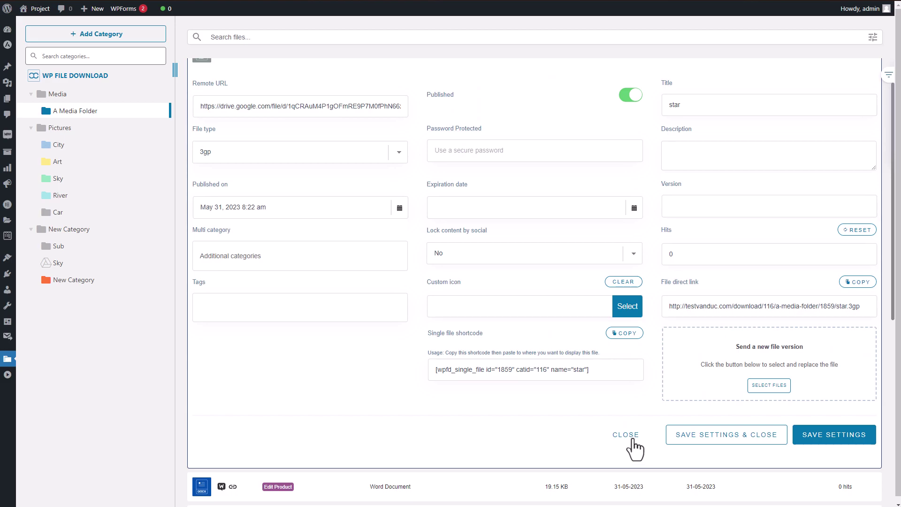
{"action": "left_click", "coordinate": [620, 435]}
Step: Create a WooCommerce product from the star file and dismiss the confirmation
{"action": "right_click", "coordinate": [365, 103]}
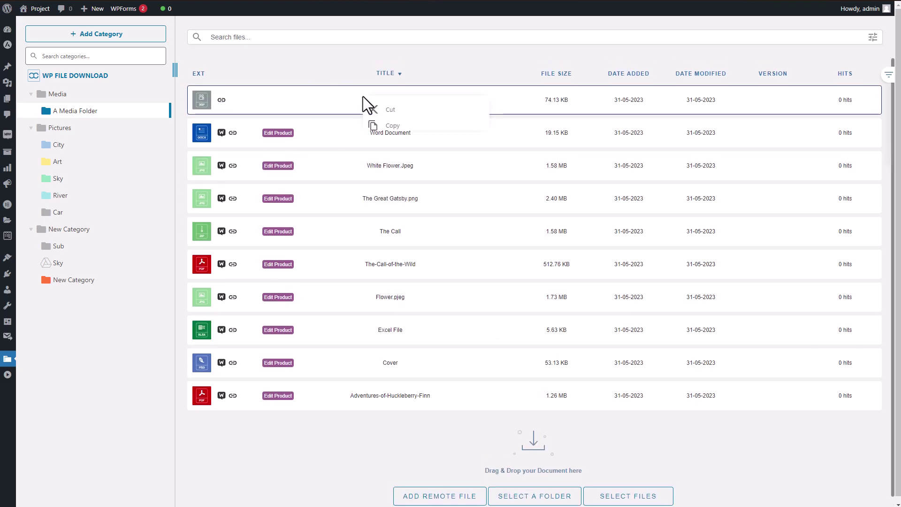
{"action": "left_click", "coordinate": [410, 268]}
{"action": "left_click", "coordinate": [569, 341]}
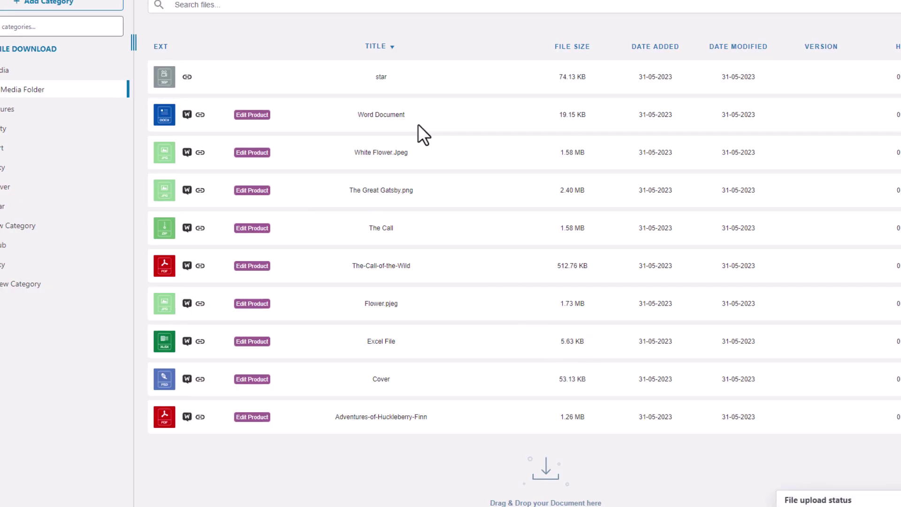
{"action": "right_click", "coordinate": [417, 91]}
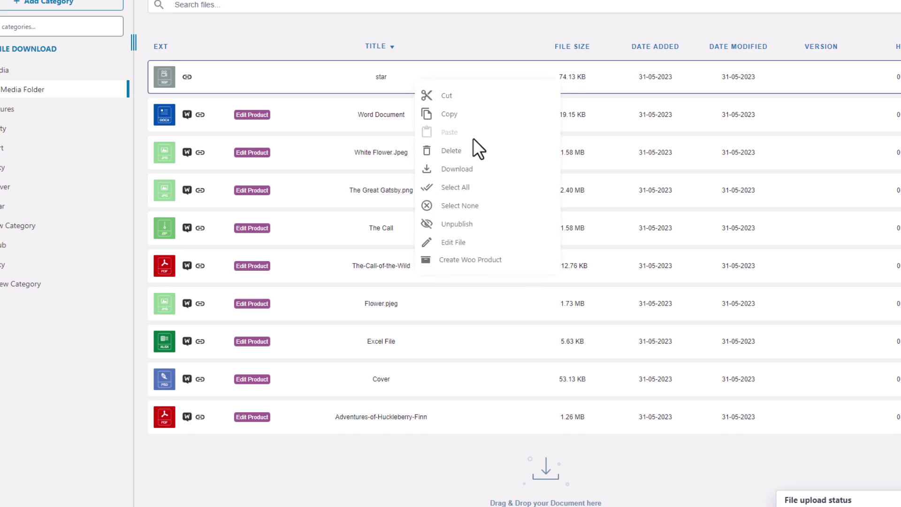
{"action": "left_click", "coordinate": [477, 257]}
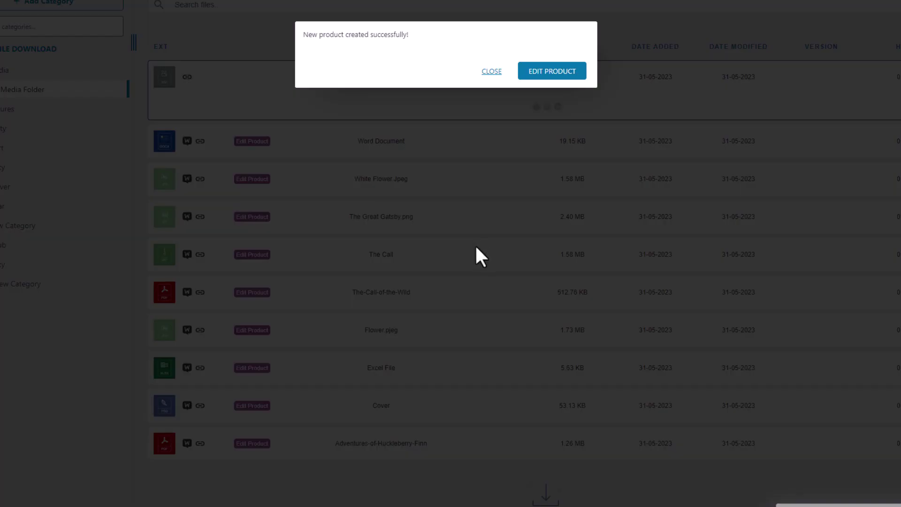
{"action": "left_click", "coordinate": [492, 71]}
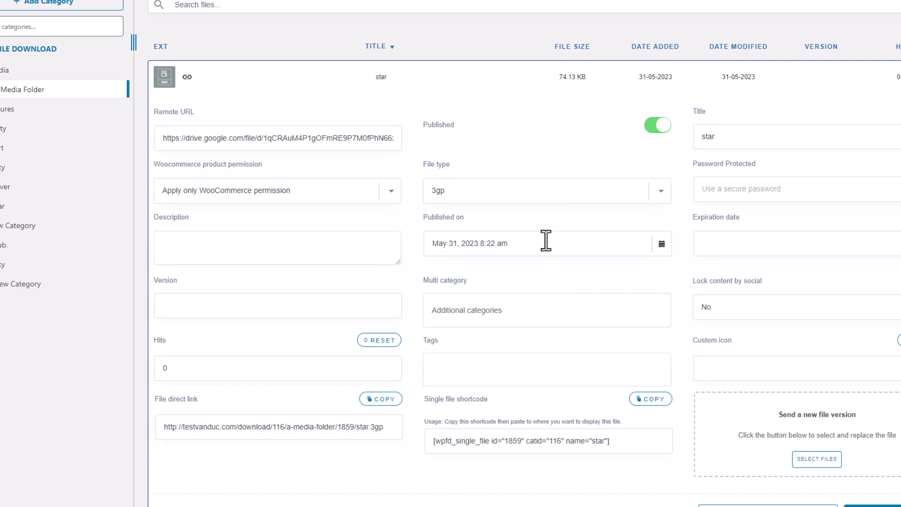
Step: Leave the star file's Woocommerce product permission set to WooCommerce-only
{"action": "scroll", "coordinate": [549, 271], "scroll_direction": "down", "scroll_amount": 1}
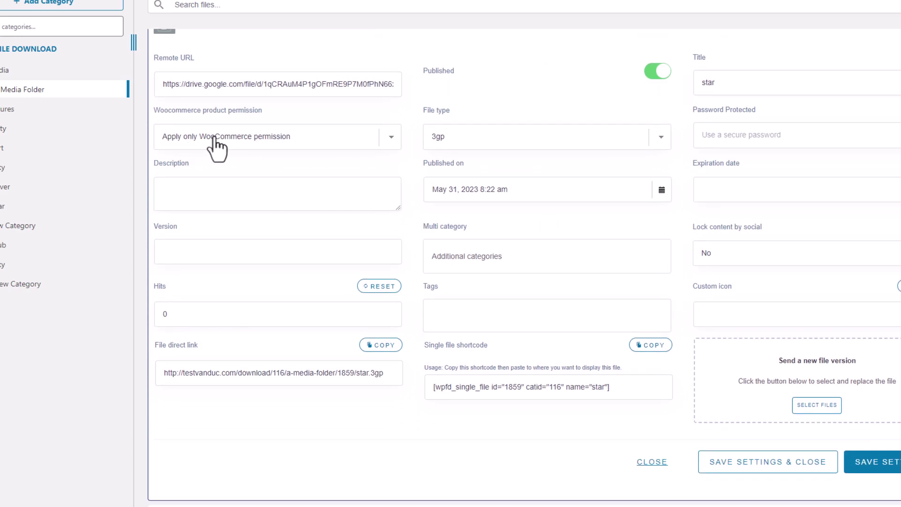
{"action": "left_click", "coordinate": [295, 137]}
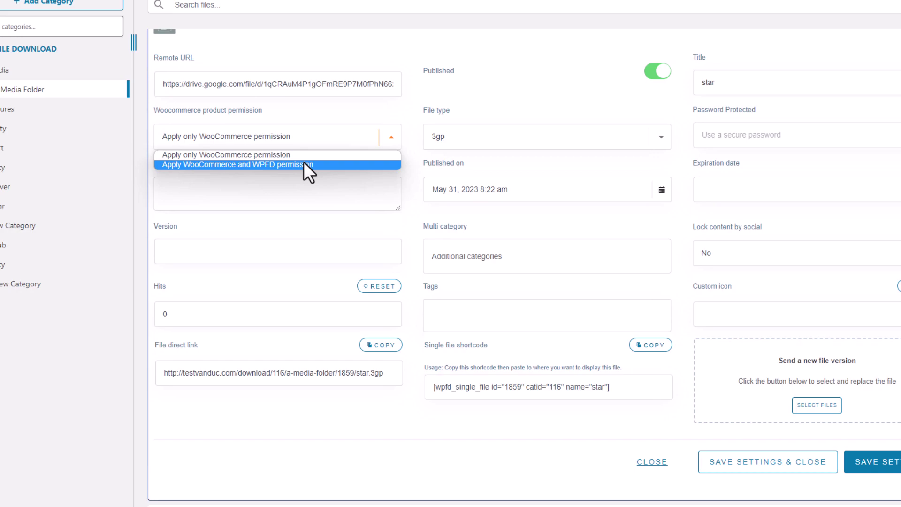
{"action": "left_click", "coordinate": [329, 144]}
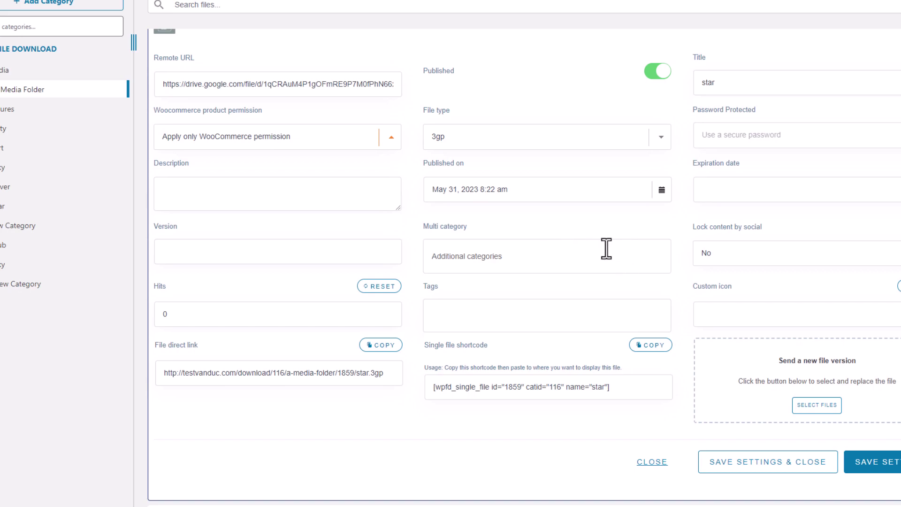
Step: Close star's edit form, select all ten files, and open Create Woo Product at the title field
{"action": "left_click", "coordinate": [650, 459]}
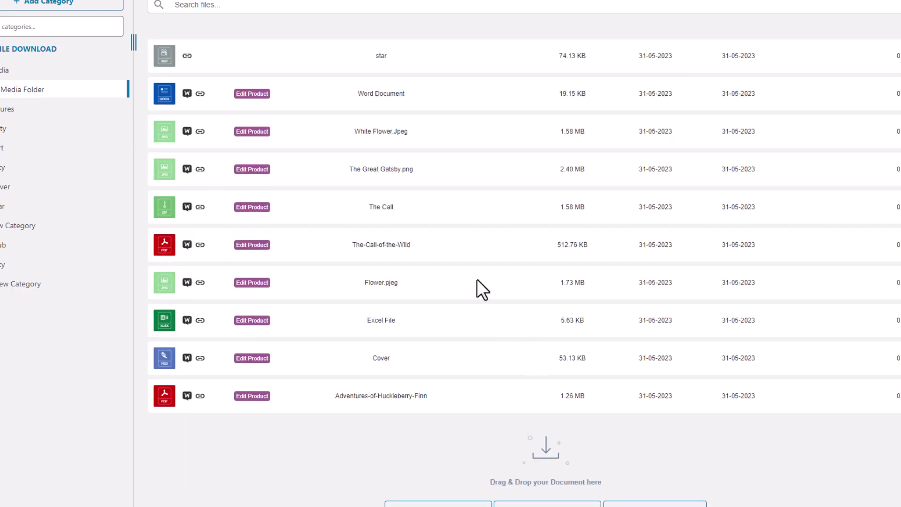
{"action": "left_click", "coordinate": [375, 78]}
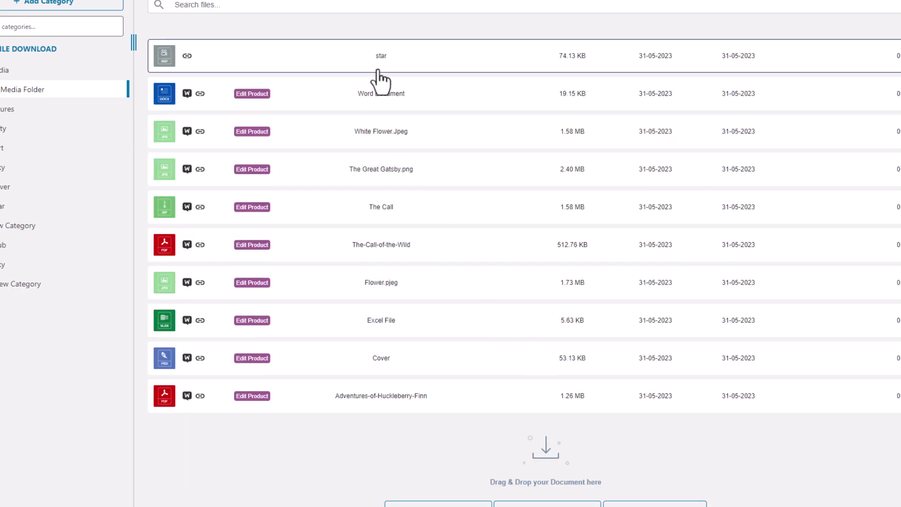
{"action": "left_click", "coordinate": [386, 398], "text": "shift"}
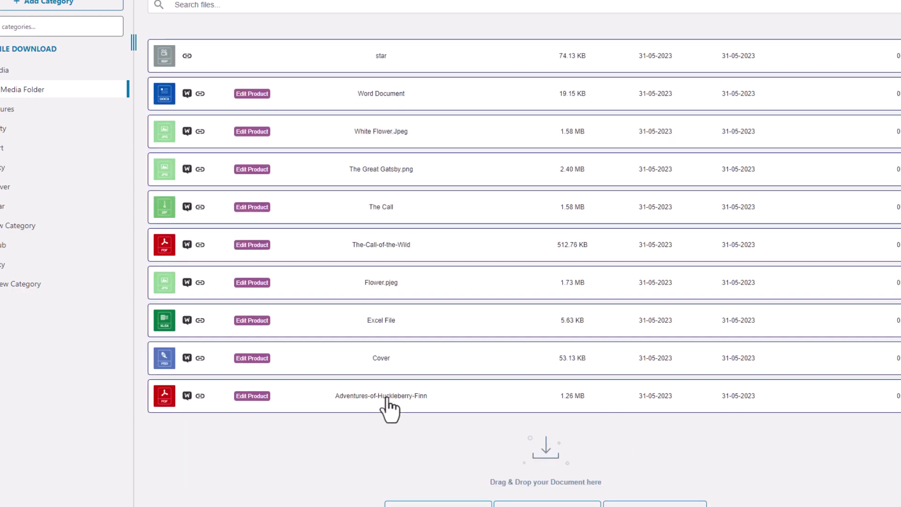
{"action": "right_click", "coordinate": [462, 245]}
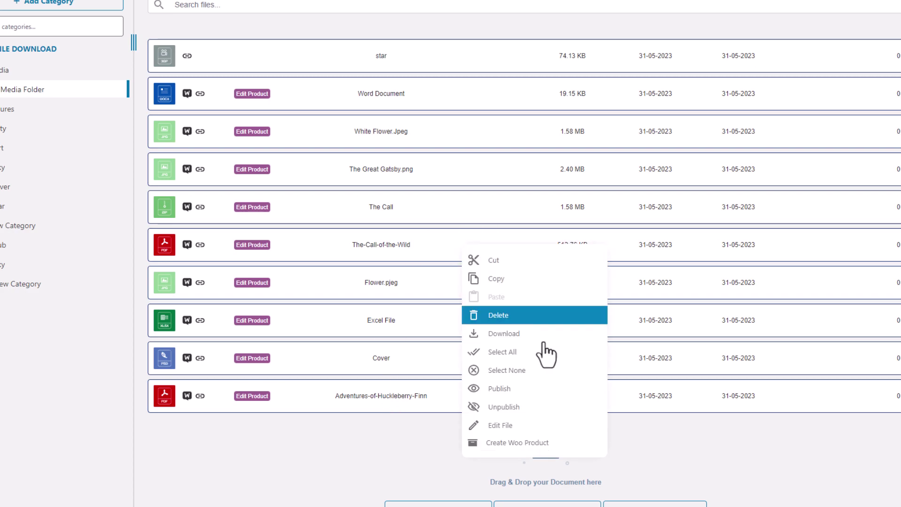
{"action": "left_click", "coordinate": [529, 442]}
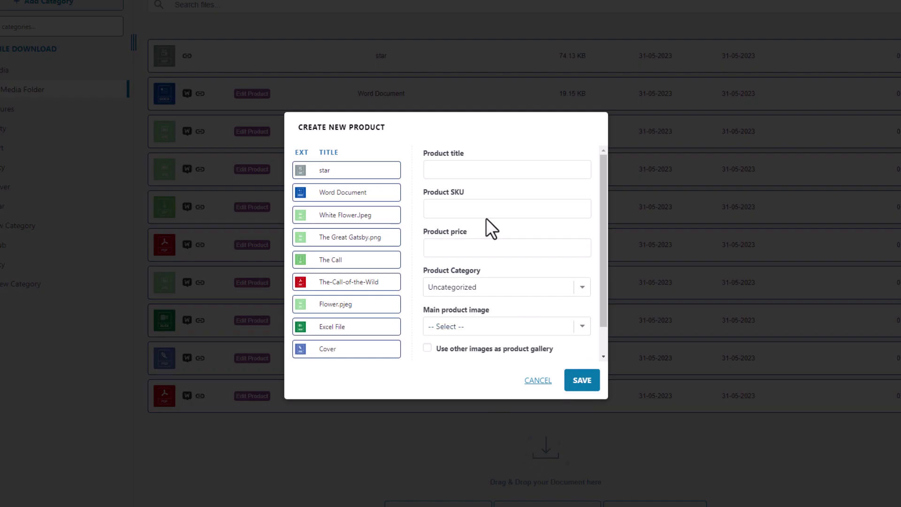
{"action": "left_click", "coordinate": [482, 175]}
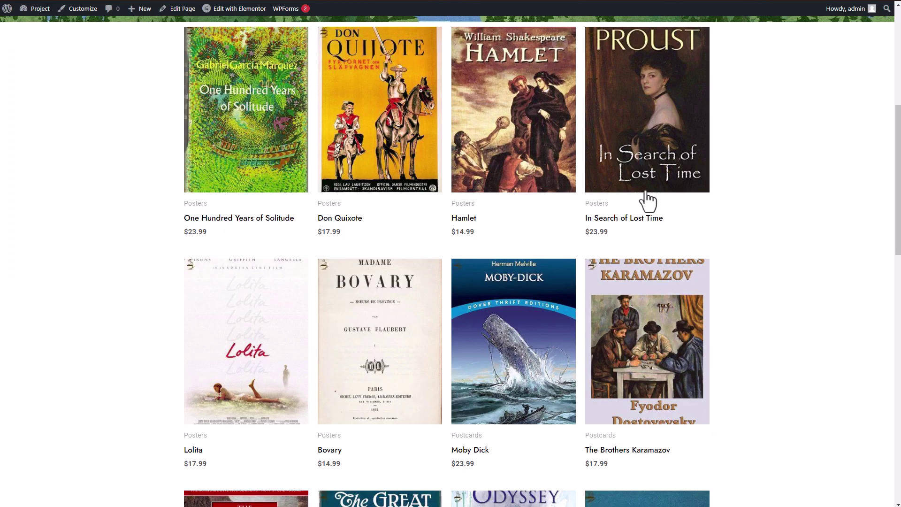
Step: On the shop page, add The Brothers Karamazov and Moby Dick to the cart
{"action": "scroll", "coordinate": [734, 288], "scroll_direction": "up", "scroll_amount": 2}
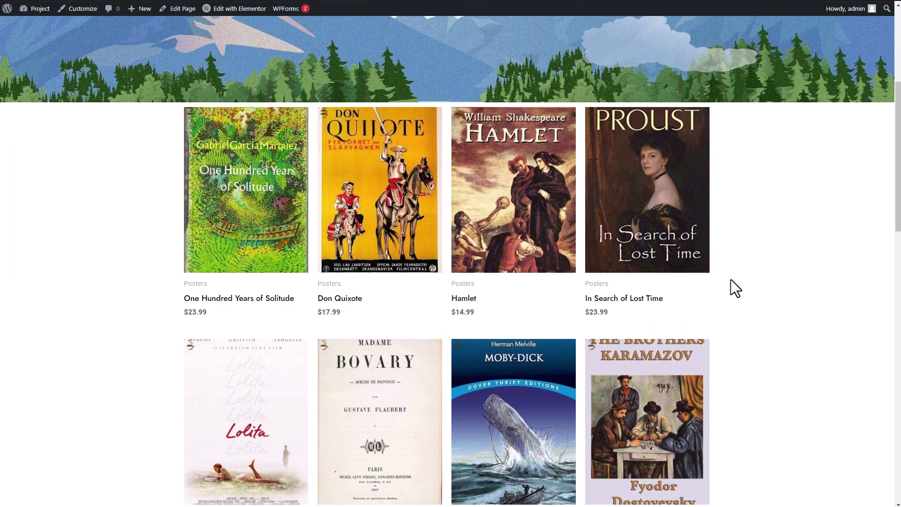
{"action": "scroll", "coordinate": [376, 271], "scroll_direction": "down", "scroll_amount": 1}
{"action": "scroll", "coordinate": [376, 272], "scroll_direction": "down", "scroll_amount": 7}
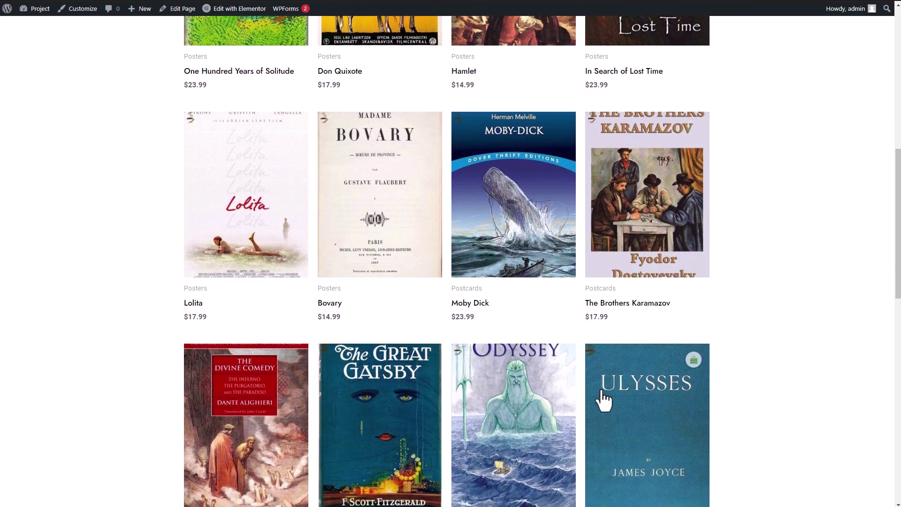
{"action": "scroll", "coordinate": [610, 330], "scroll_direction": "up", "scroll_amount": 7}
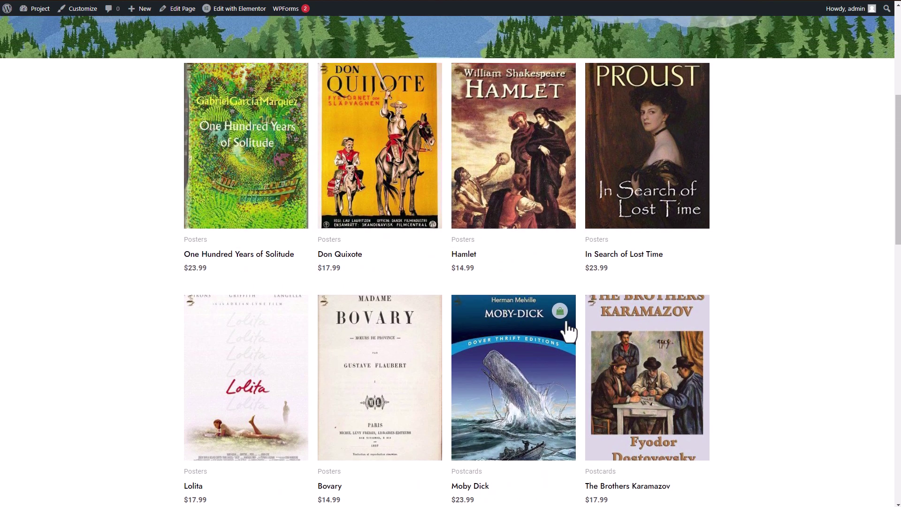
{"action": "scroll", "coordinate": [763, 302], "scroll_direction": "down", "scroll_amount": 1}
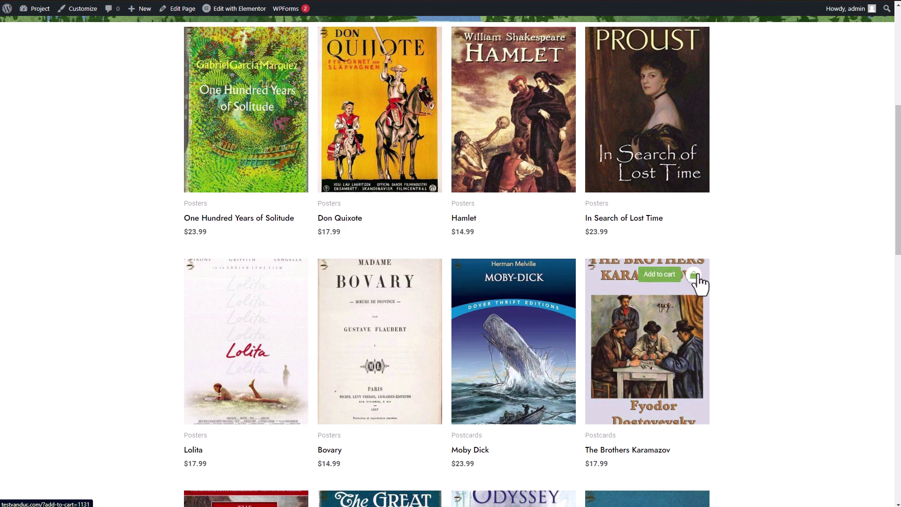
{"action": "left_click", "coordinate": [694, 276]}
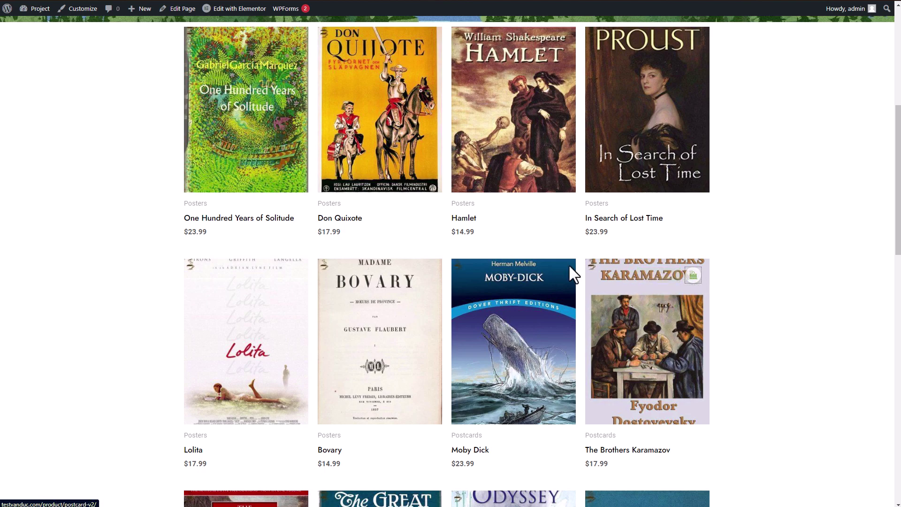
{"action": "left_click", "coordinate": [559, 275]}
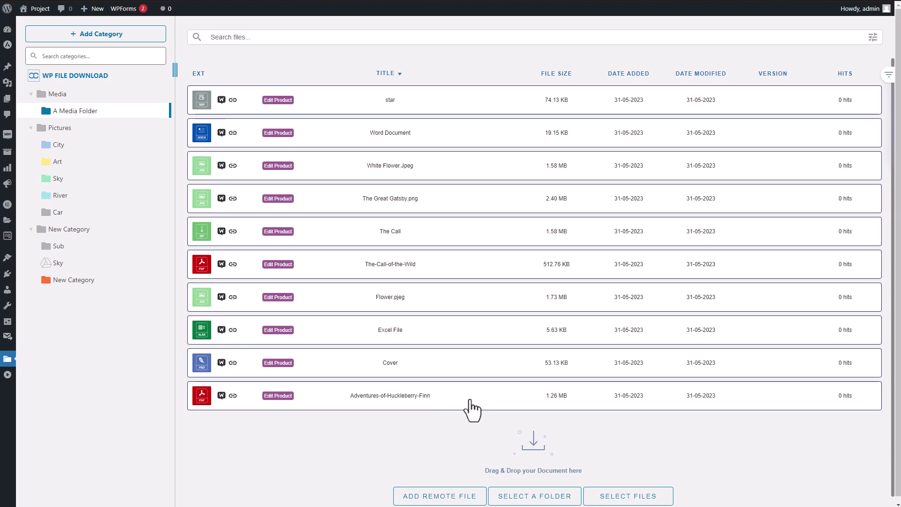
Step: Create a WooCommerce product titled 'Media' priced 5.00 from the selected files and save it
{"action": "right_click", "coordinate": [469, 400]}
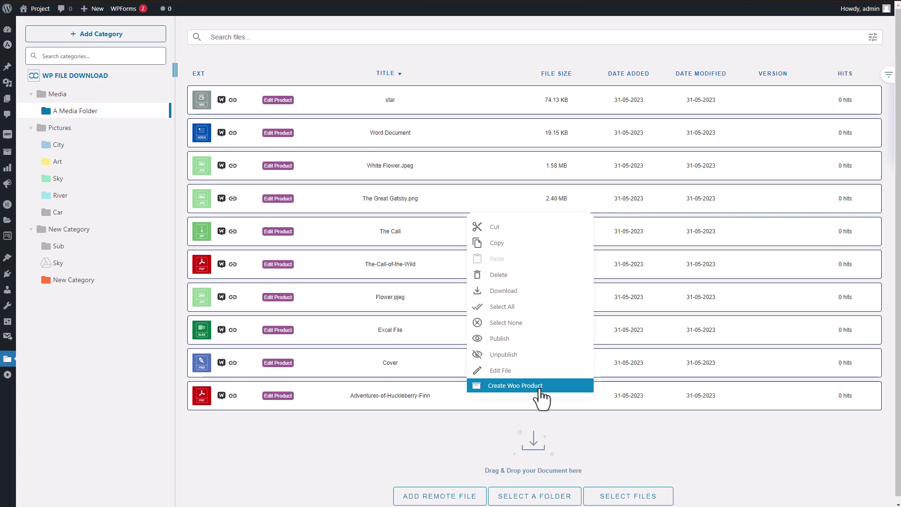
{"action": "left_click", "coordinate": [539, 388]}
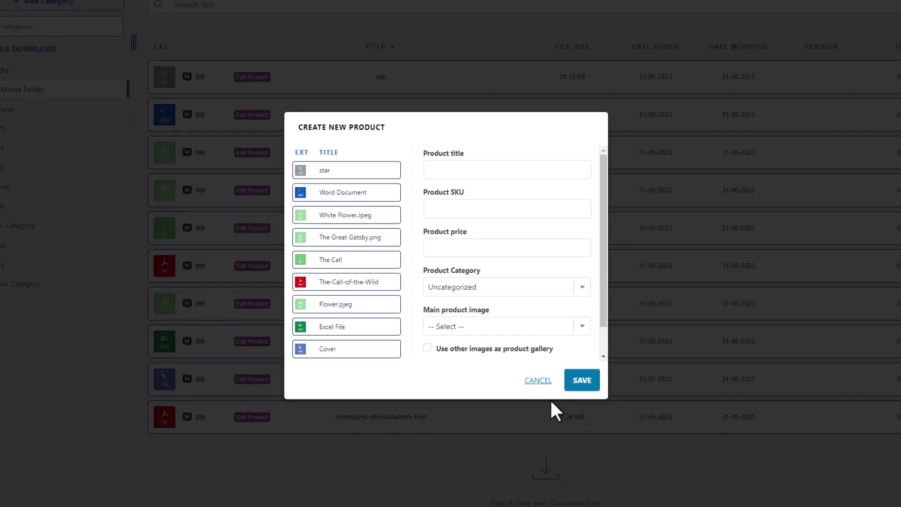
{"action": "scroll", "coordinate": [435, 289], "scroll_direction": "down", "scroll_amount": 1}
{"action": "scroll", "coordinate": [435, 289], "scroll_direction": "up", "scroll_amount": 1}
{"action": "left_click", "coordinate": [476, 169]}
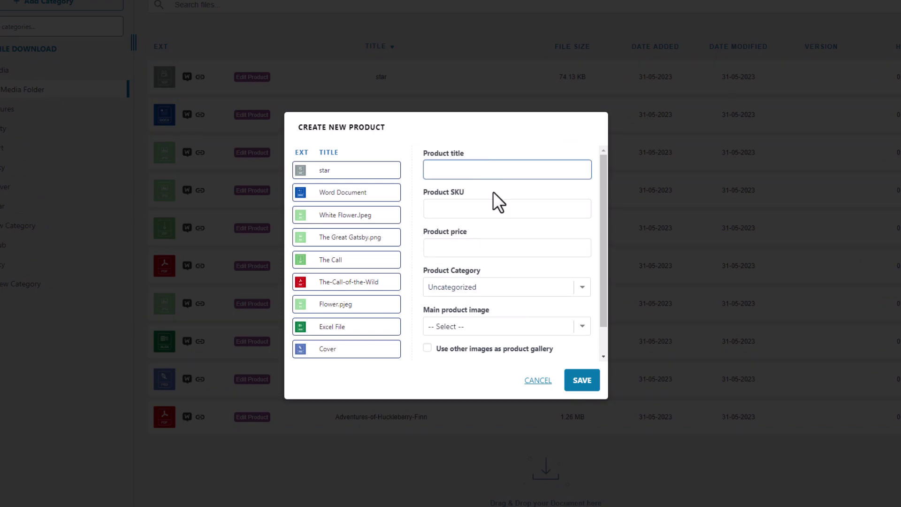
{"action": "scroll", "coordinate": [431, 310], "scroll_direction": "down", "scroll_amount": 1}
{"action": "scroll", "coordinate": [352, 251], "scroll_direction": "up", "scroll_amount": 1}
{"action": "left_click", "coordinate": [475, 246]}
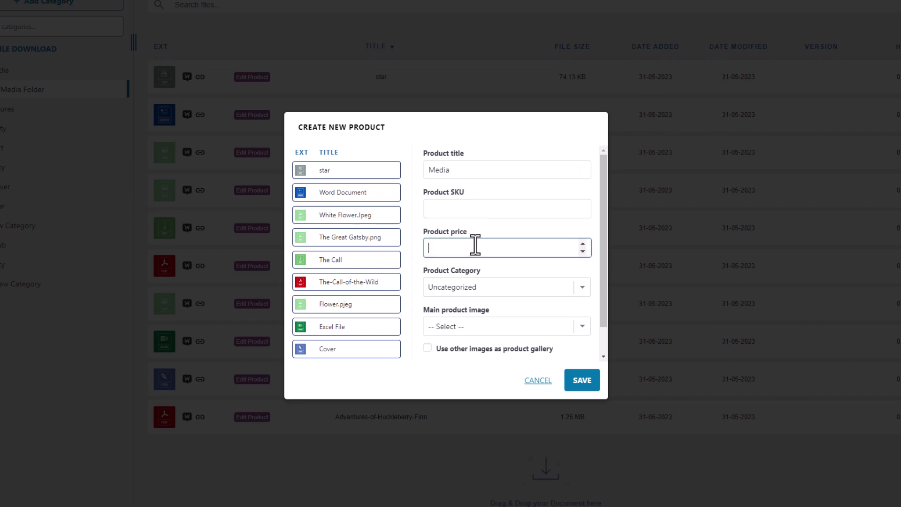
{"action": "type", "text": "5.00"}
{"action": "scroll", "coordinate": [509, 315], "scroll_direction": "down", "scroll_amount": 1}
{"action": "left_click", "coordinate": [575, 376]}
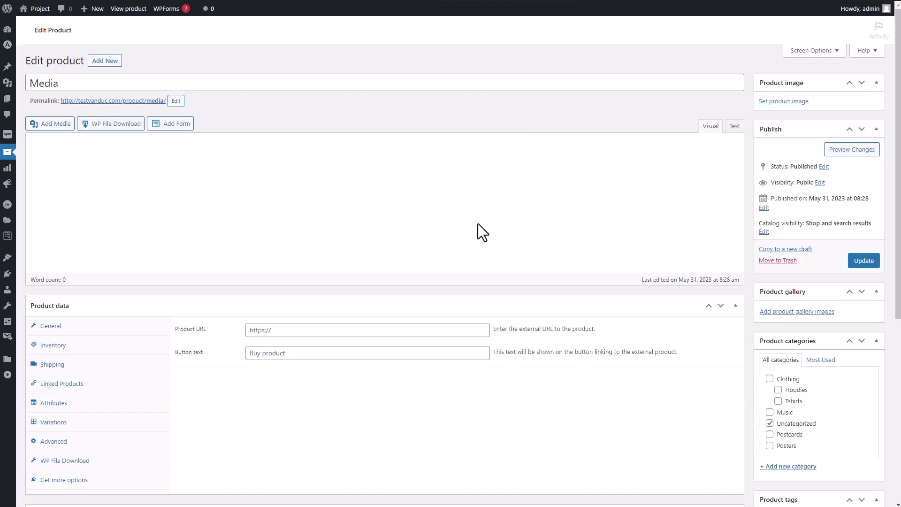
Step: Scroll the Media product's edit page to review Downloadable and the $5 regular price
{"action": "scroll", "coordinate": [471, 230], "scroll_direction": "down", "scroll_amount": 2}
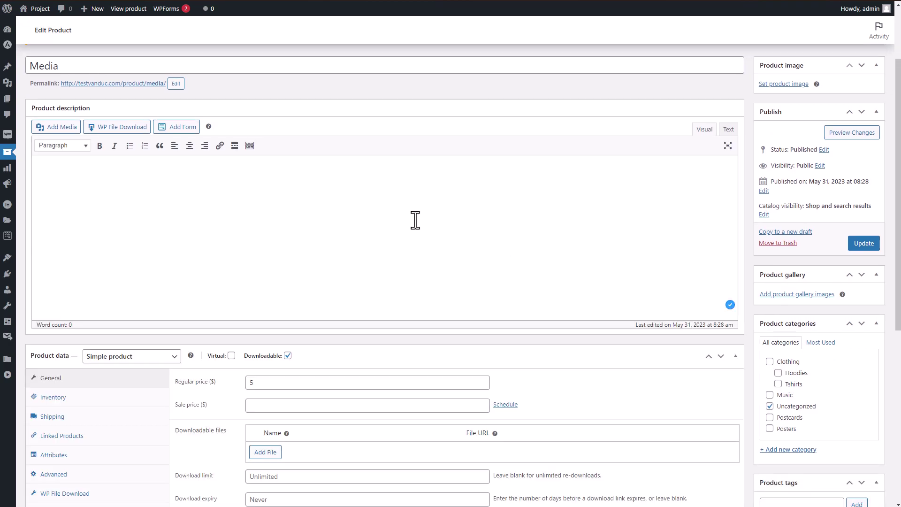
{"action": "scroll", "coordinate": [371, 304], "scroll_direction": "down", "scroll_amount": 1}
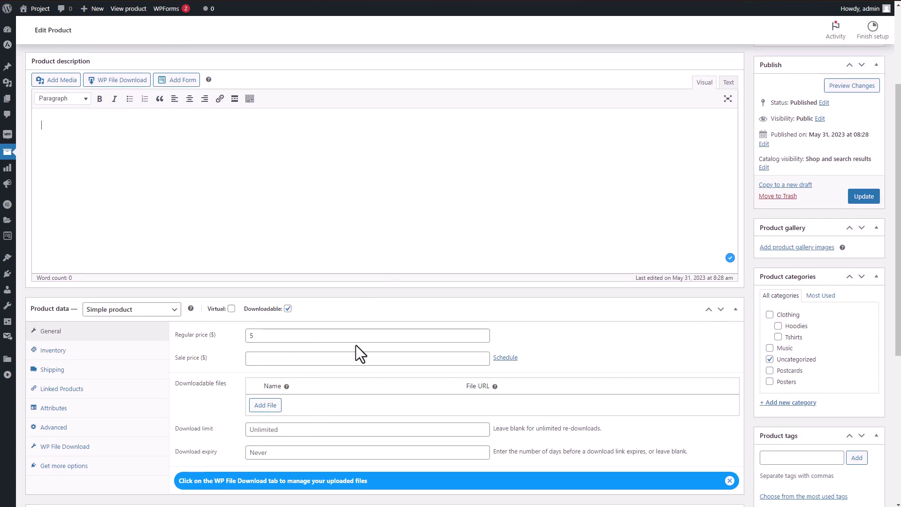
{"action": "scroll", "coordinate": [356, 344], "scroll_direction": "up", "scroll_amount": 1}
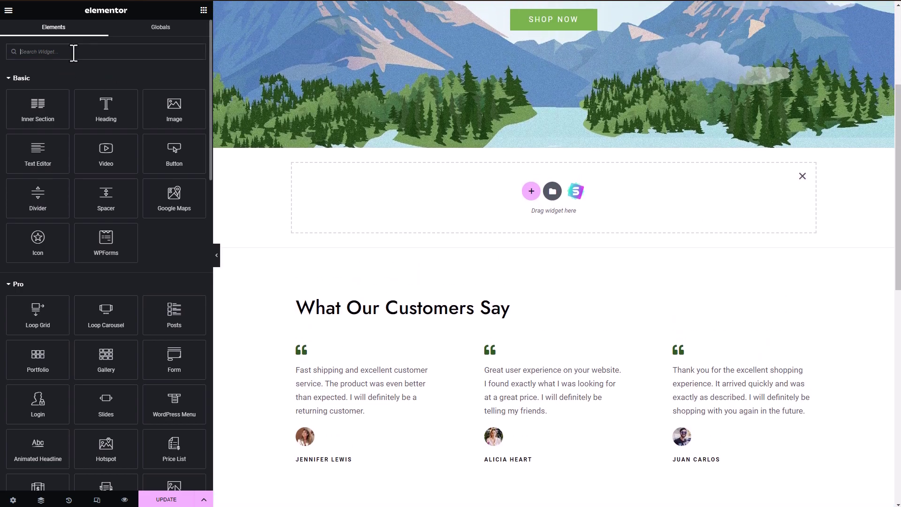
Step: Search widgets for 'Woo', drop the Products widget into the empty section, and expand Query
{"action": "left_click", "coordinate": [74, 52]}
{"action": "type", "text": "Woo"}
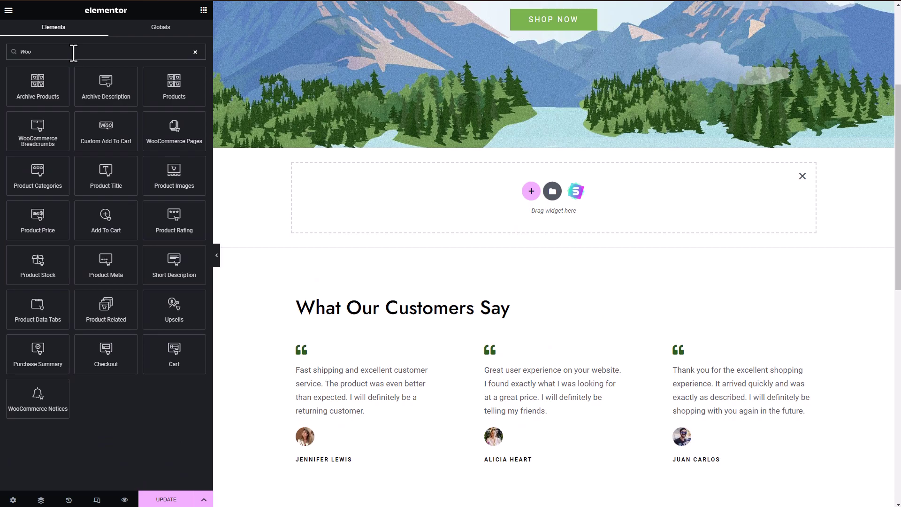
{"action": "left_click_drag", "start_coordinate": [201, 96], "coordinate": [534, 193]}
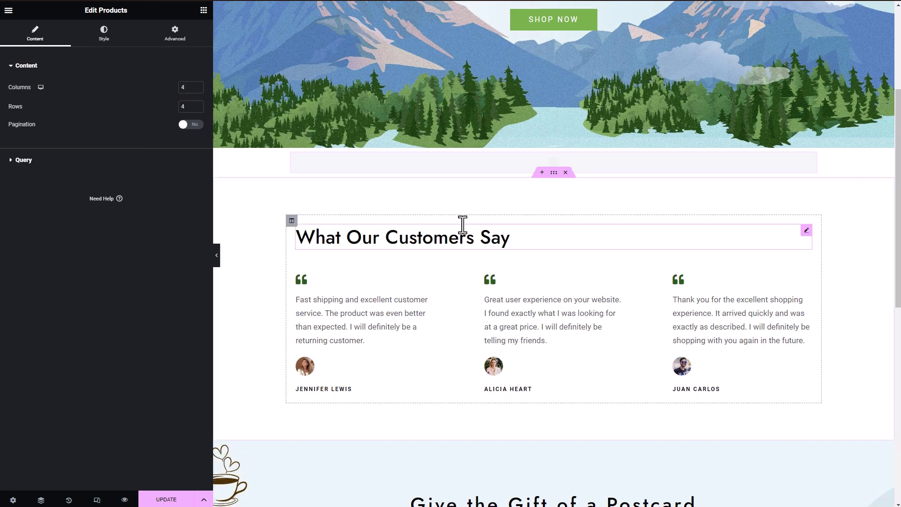
{"action": "left_click", "coordinate": [24, 160]}
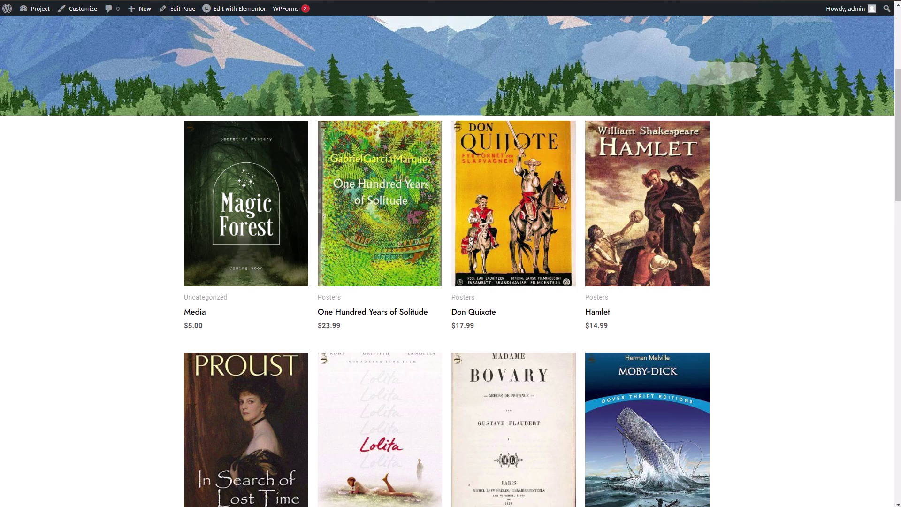
Step: Open the cart from the header icon and proceed to checkout, reviewing the $5.00 items
{"action": "scroll", "coordinate": [723, 65], "scroll_direction": "up", "scroll_amount": 5}
{"action": "left_click", "coordinate": [689, 41]}
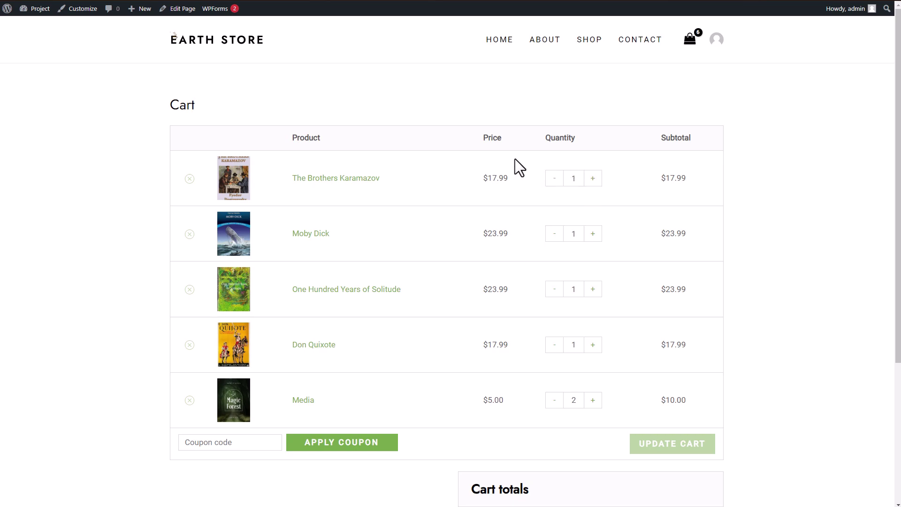
{"action": "scroll", "coordinate": [669, 306], "scroll_direction": "down", "scroll_amount": 1}
{"action": "scroll", "coordinate": [610, 349], "scroll_direction": "down", "scroll_amount": 2}
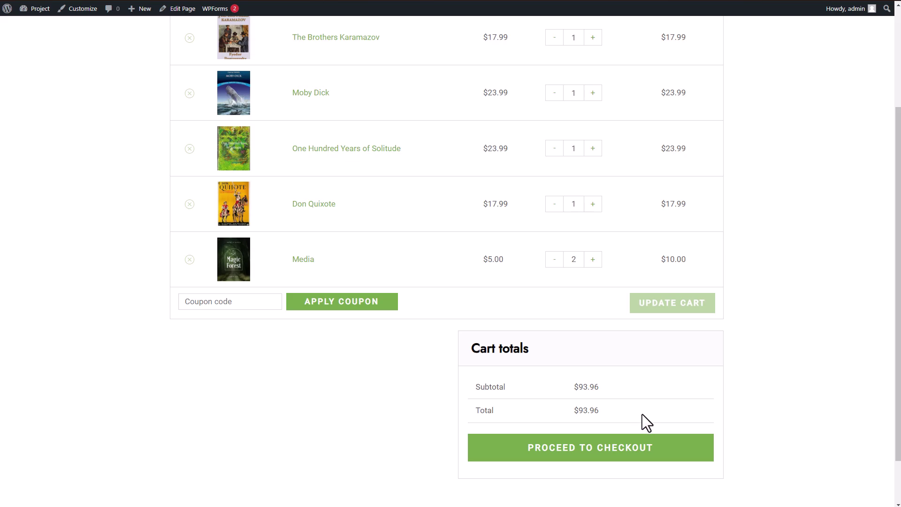
{"action": "left_click", "coordinate": [641, 436]}
{"action": "scroll", "coordinate": [591, 369], "scroll_direction": "down", "scroll_amount": 2}
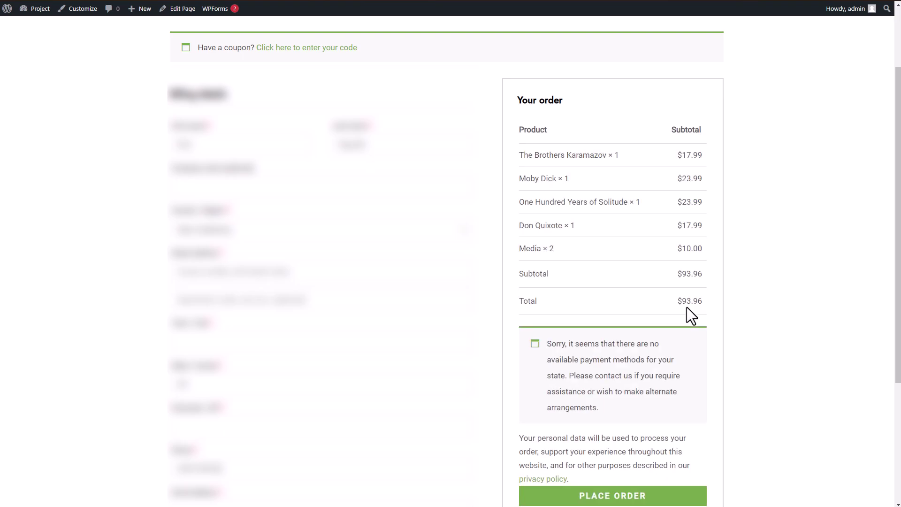
{"action": "scroll", "coordinate": [699, 328], "scroll_direction": "down", "scroll_amount": 1}
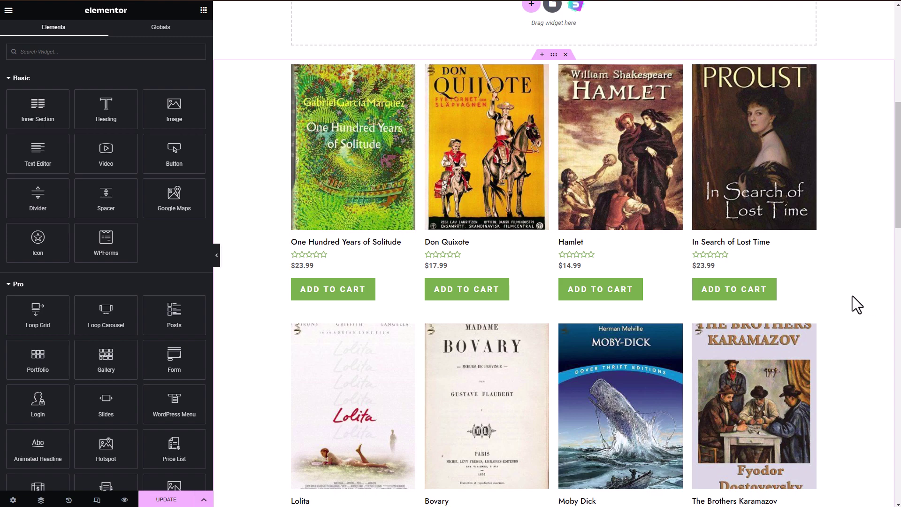
Step: Add a WP File Download Category widget showing A Media Folder above the product grid, then preview the page
{"action": "scroll", "coordinate": [852, 296], "scroll_direction": "down", "scroll_amount": 6}
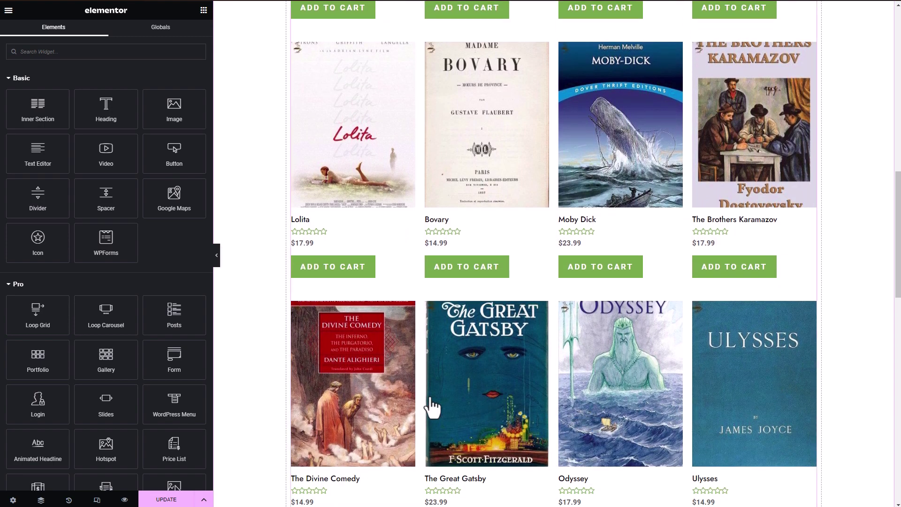
{"action": "scroll", "coordinate": [547, 261], "scroll_direction": "up", "scroll_amount": 4}
{"action": "scroll", "coordinate": [634, 345], "scroll_direction": "up", "scroll_amount": 2}
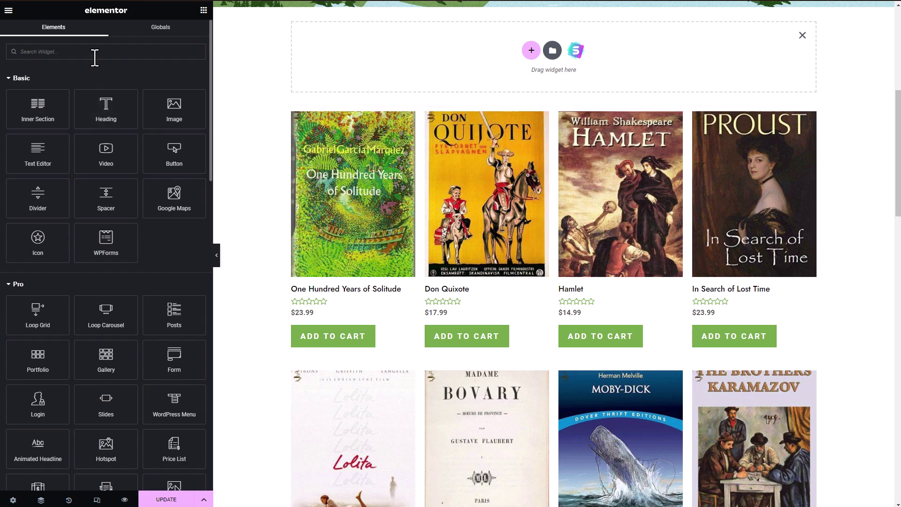
{"action": "type", "text": "File download"}
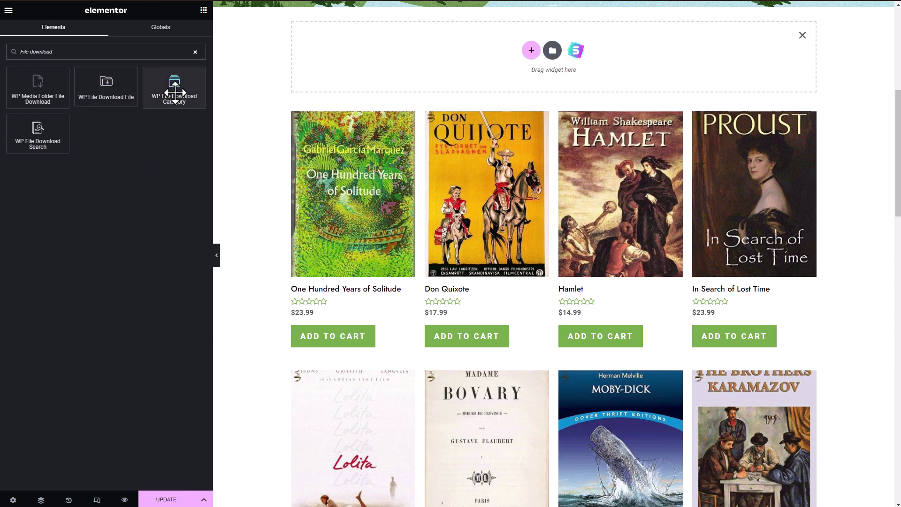
{"action": "left_click_drag", "start_coordinate": [175, 92], "coordinate": [542, 104]}
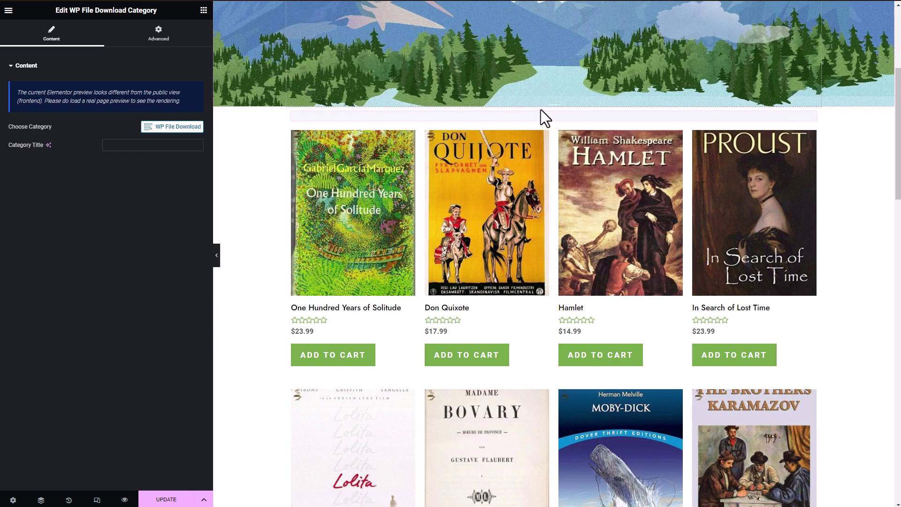
{"action": "left_click", "coordinate": [172, 127]}
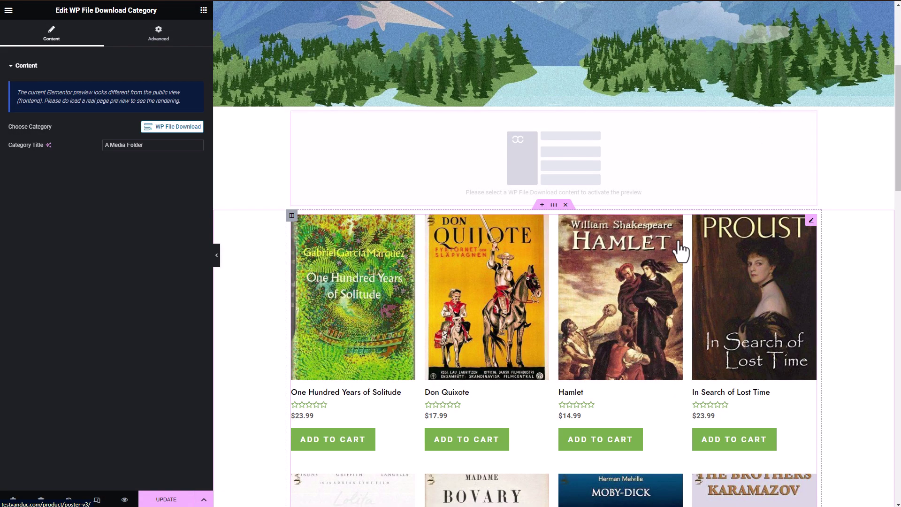
{"action": "scroll", "coordinate": [667, 257], "scroll_direction": "down", "scroll_amount": 3}
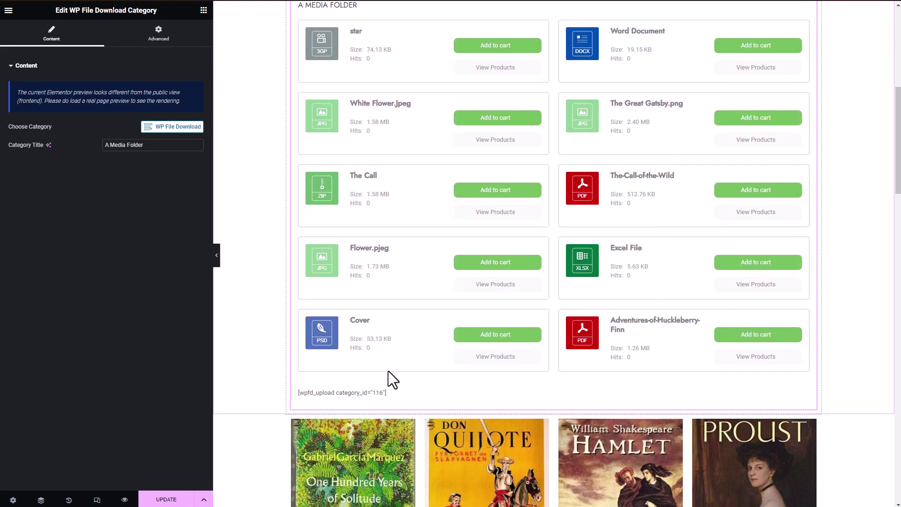
{"action": "left_click", "coordinate": [123, 500]}
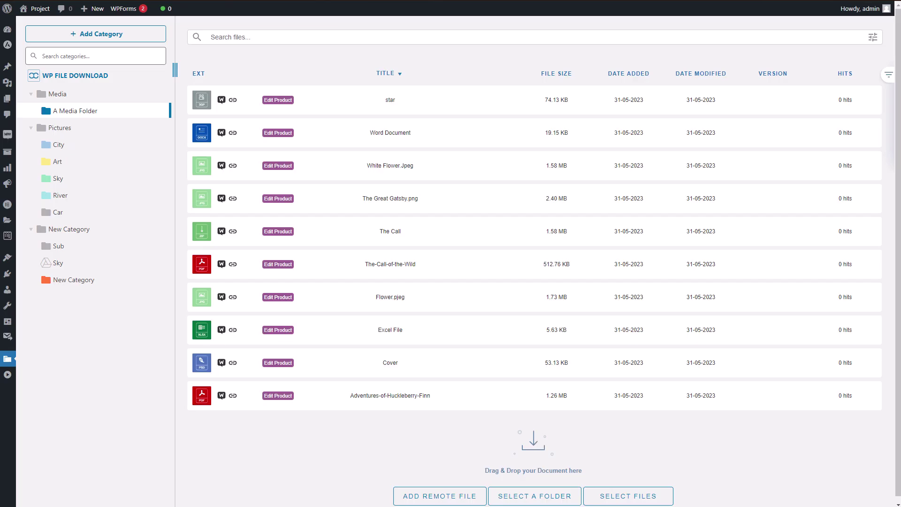
Step: Switch A Media Folder's category theme to Preview, save the settings, and reload the page
{"action": "right_click", "coordinate": [101, 115]}
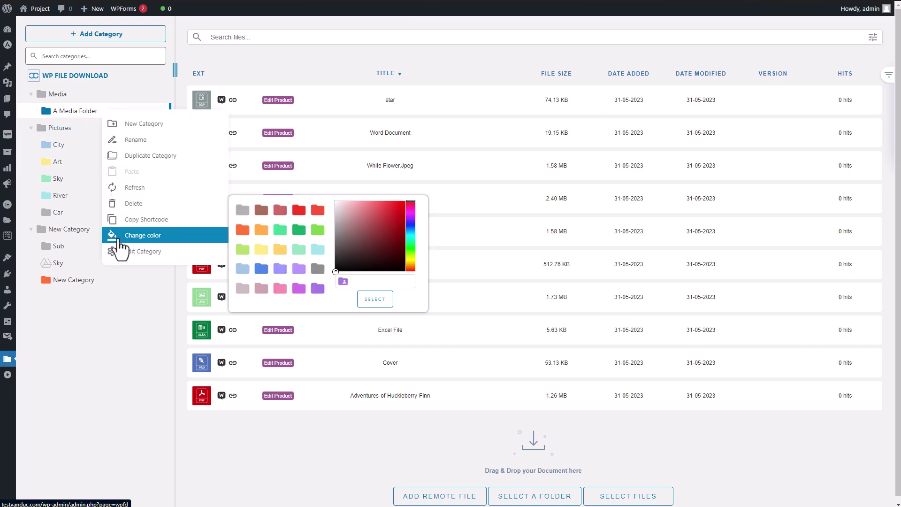
{"action": "left_click", "coordinate": [147, 253]}
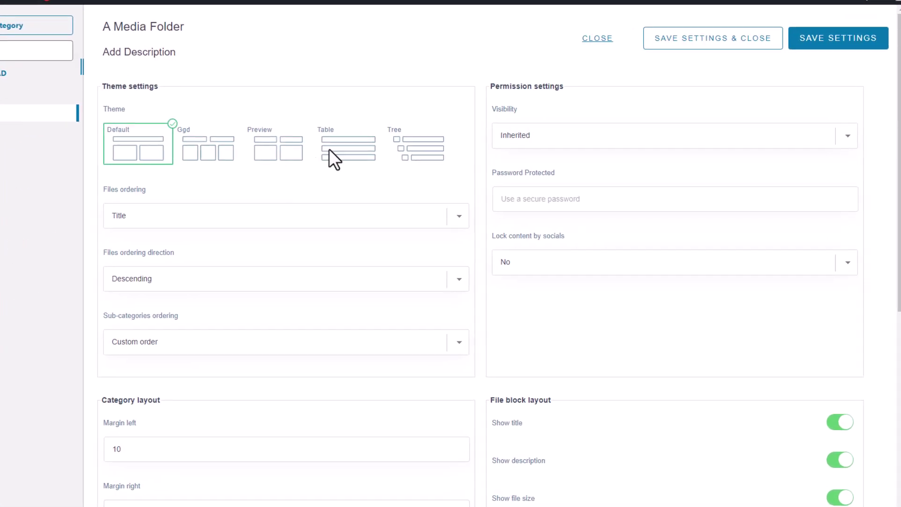
{"action": "left_click", "coordinate": [272, 149]}
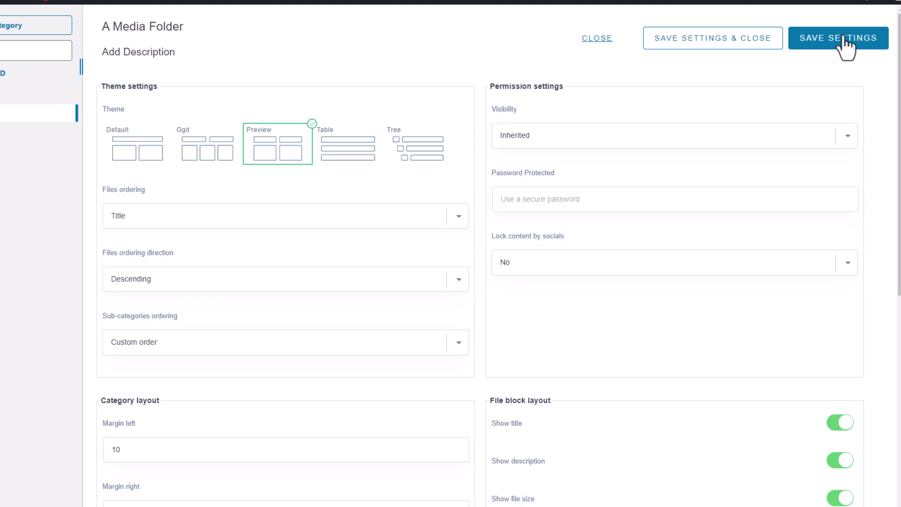
{"action": "left_click", "coordinate": [845, 42]}
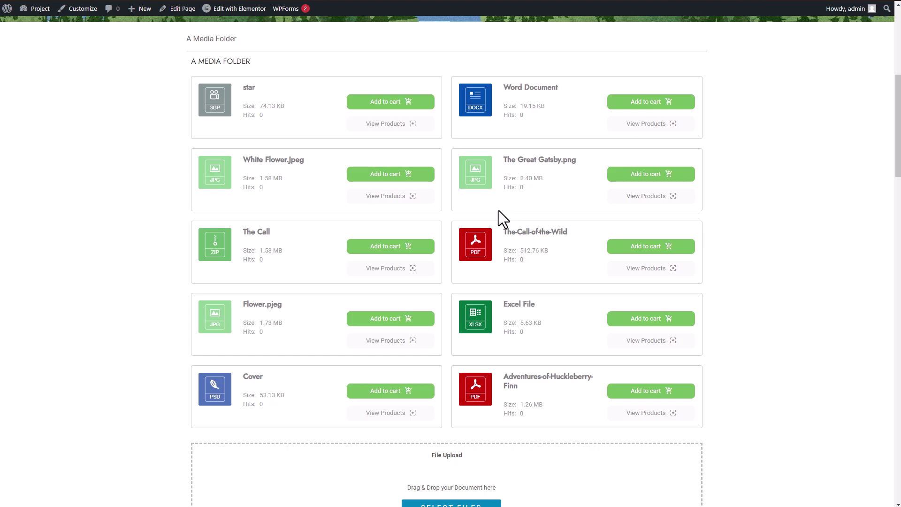
{"action": "key", "text": "F5"}
{"action": "scroll", "coordinate": [497, 208], "scroll_direction": "up", "scroll_amount": 4}
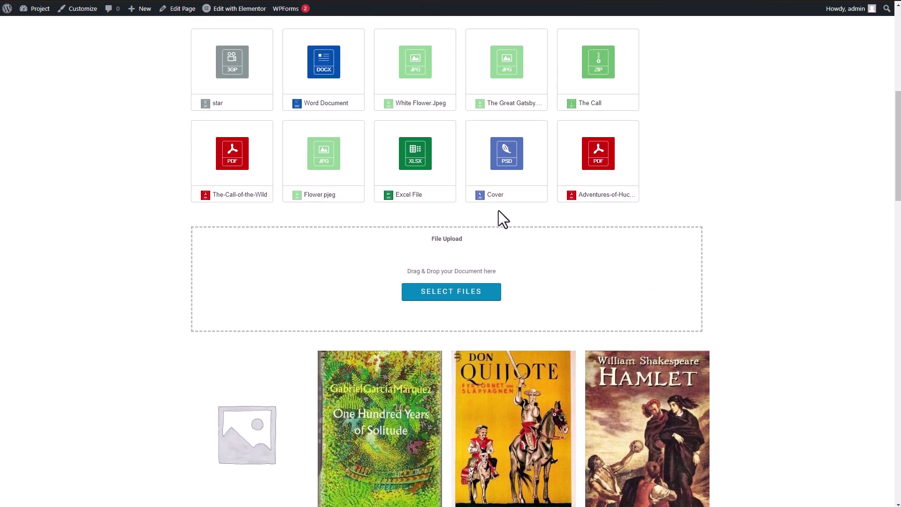
{"action": "scroll", "coordinate": [483, 274], "scroll_direction": "up", "scroll_amount": 1}
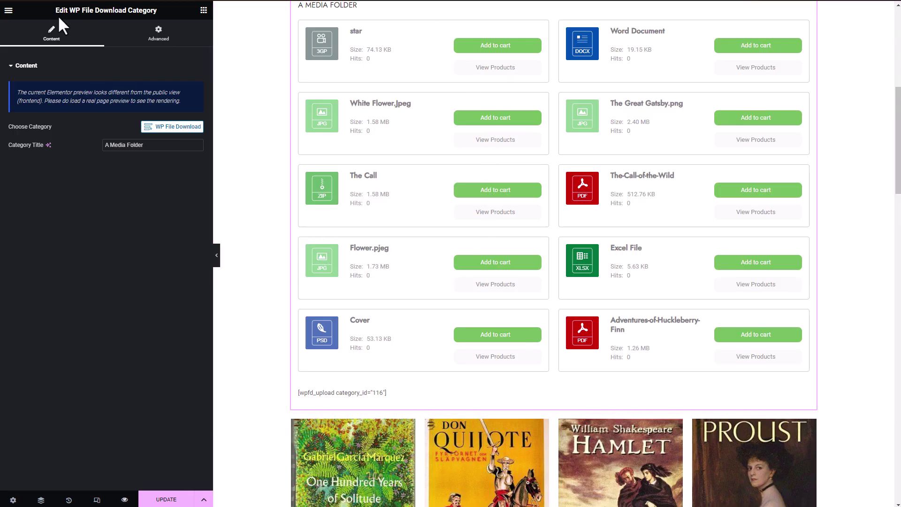
Step: Add a new section above the media folder listing holding a WP File Download File widget with the Cover file
{"action": "left_click", "coordinate": [203, 10]}
{"action": "scroll", "coordinate": [488, 121], "scroll_direction": "up", "scroll_amount": 2}
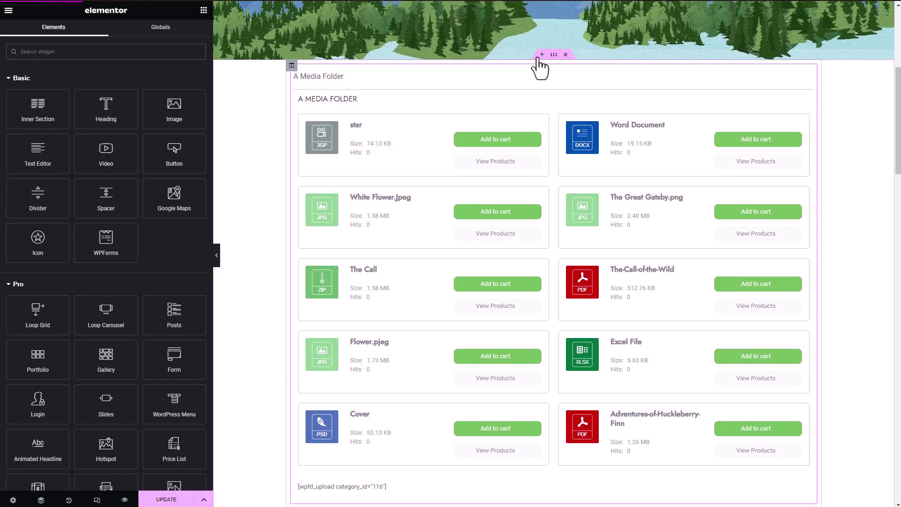
{"action": "left_click", "coordinate": [542, 55]}
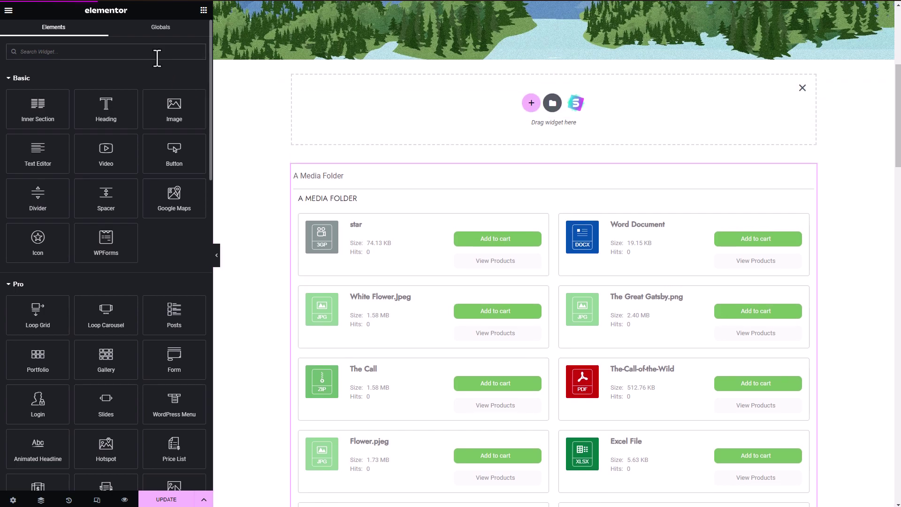
{"action": "type", "text": "file do"}
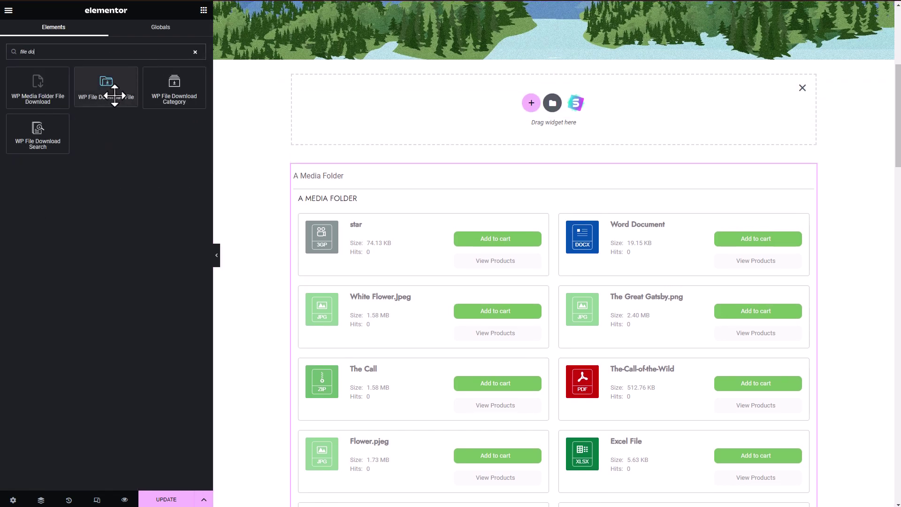
{"action": "left_click_drag", "start_coordinate": [112, 96], "coordinate": [535, 108]}
{"action": "left_click", "coordinate": [446, 371]}
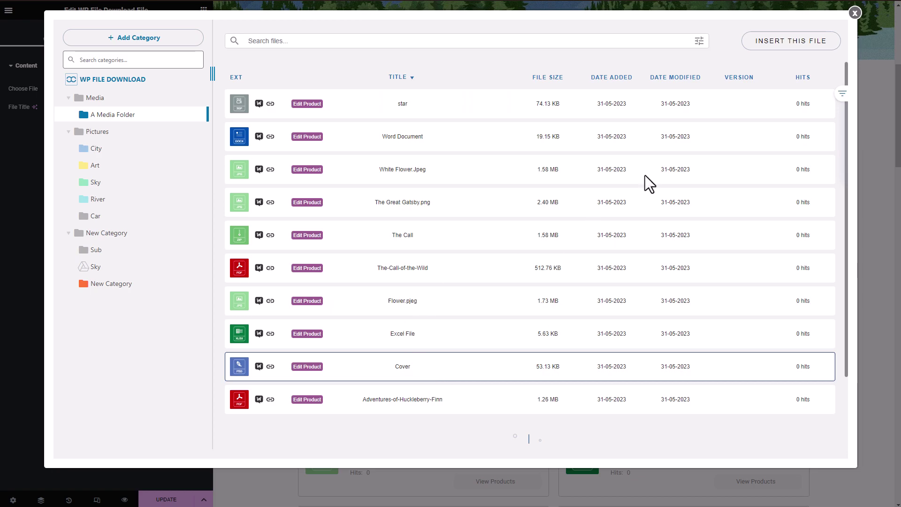
{"action": "left_click", "coordinate": [797, 42]}
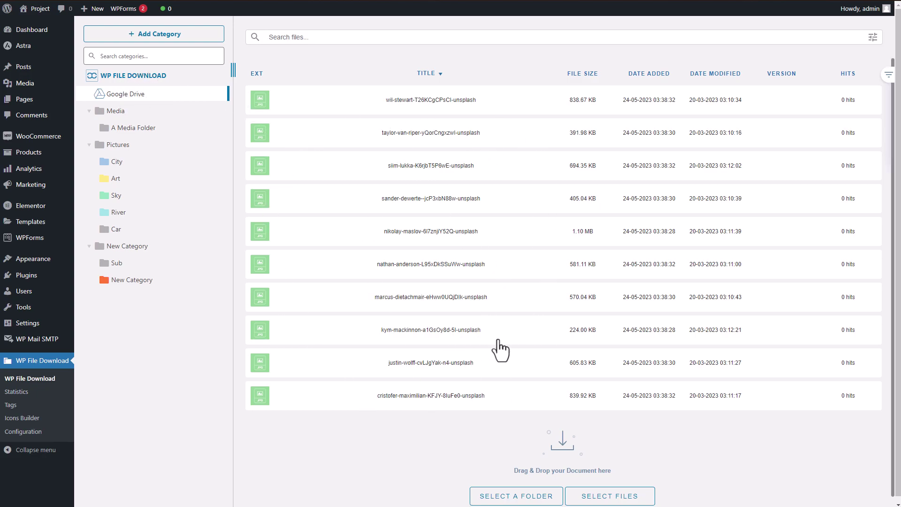
Step: Select all ten Google Drive image files, start Create Woo Product, then cancel it
{"action": "left_click", "coordinate": [441, 402]}
{"action": "left_click", "coordinate": [441, 105], "text": "shift"}
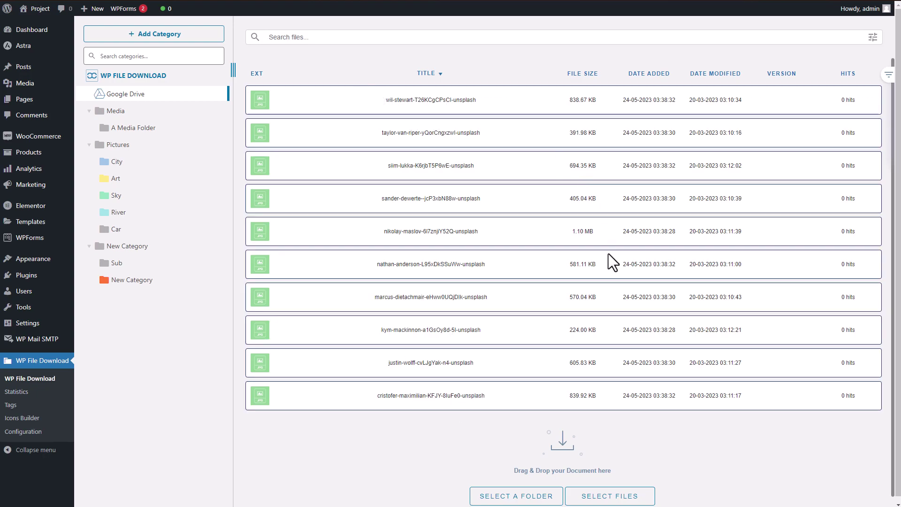
{"action": "right_click", "coordinate": [466, 267]}
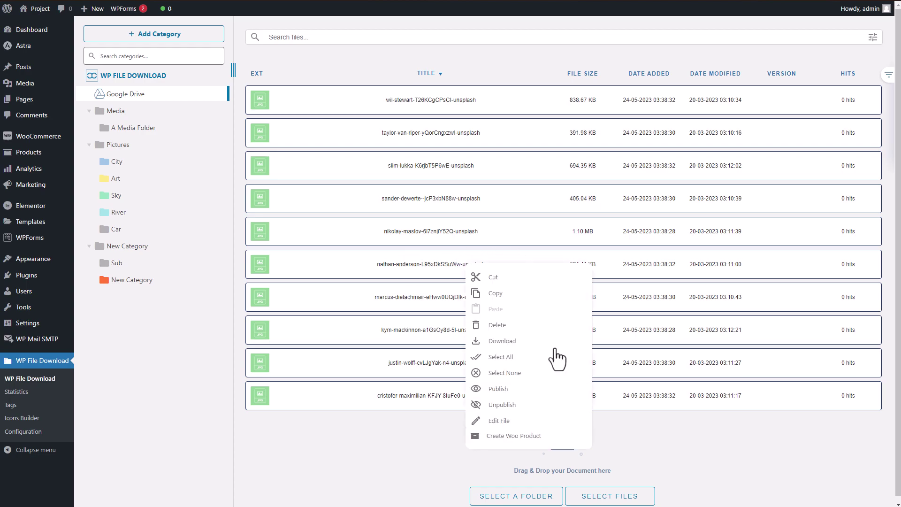
{"action": "left_click", "coordinate": [504, 436]}
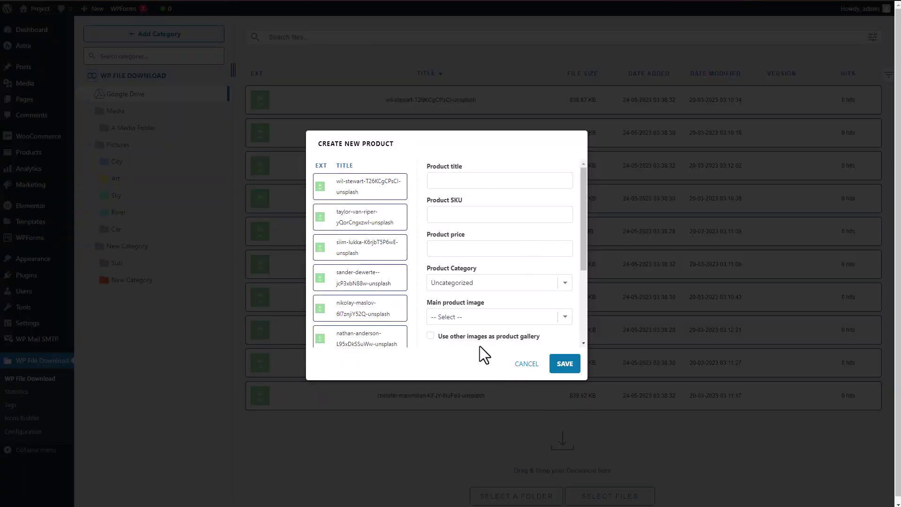
{"action": "left_click", "coordinate": [519, 366]}
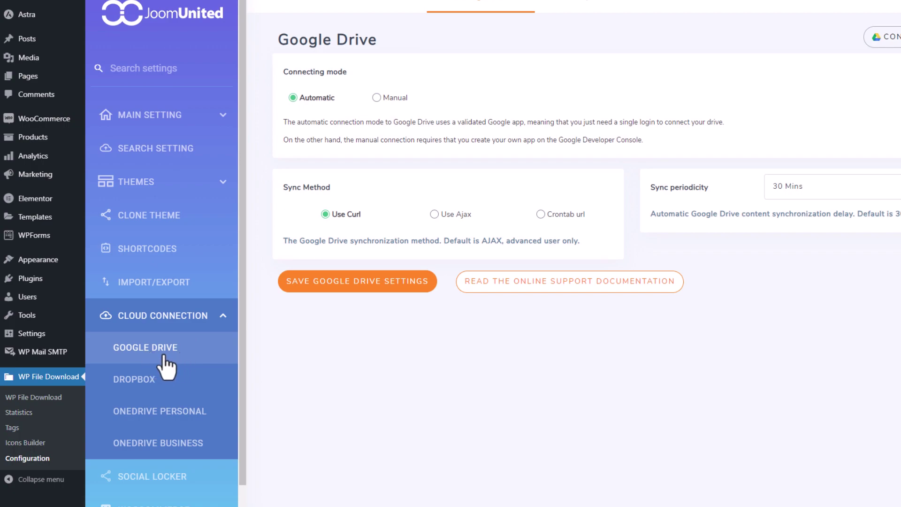
Step: Connect the Google Drive account, accepting the cloud connector disclaimer, and return to WP File Download
{"action": "left_click", "coordinate": [874, 43]}
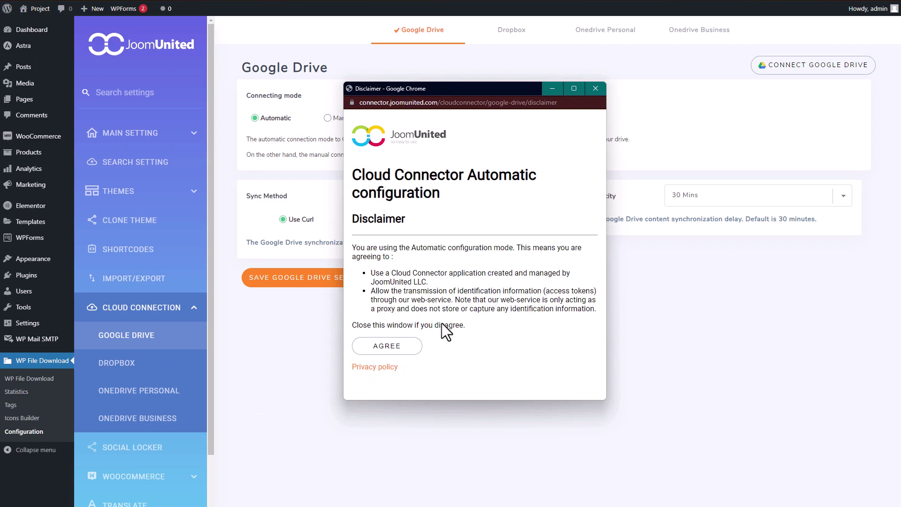
{"action": "left_click", "coordinate": [386, 345]}
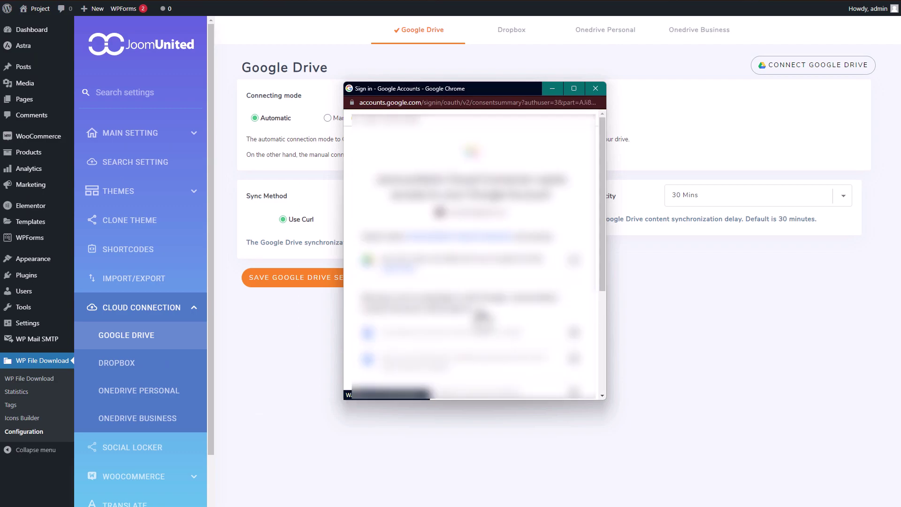
{"action": "scroll", "coordinate": [482, 318], "scroll_direction": "down", "scroll_amount": 4}
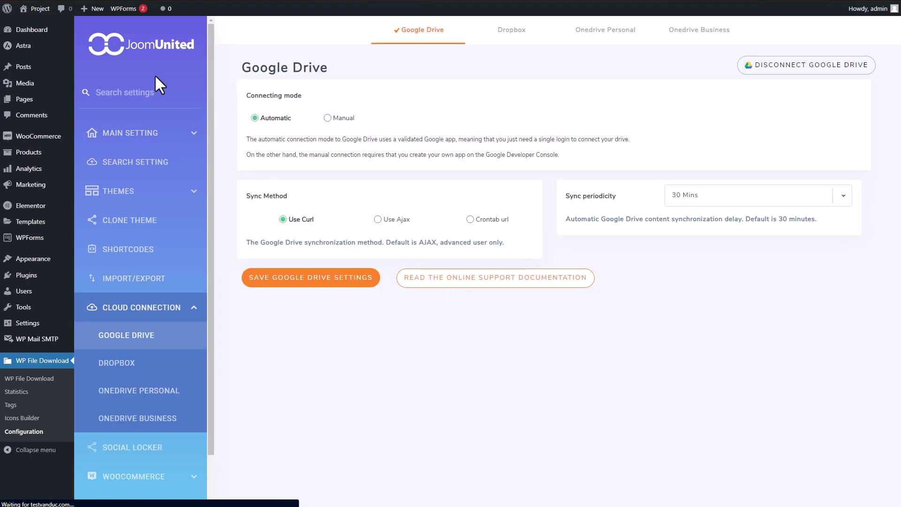
{"action": "left_click", "coordinate": [96, 43]}
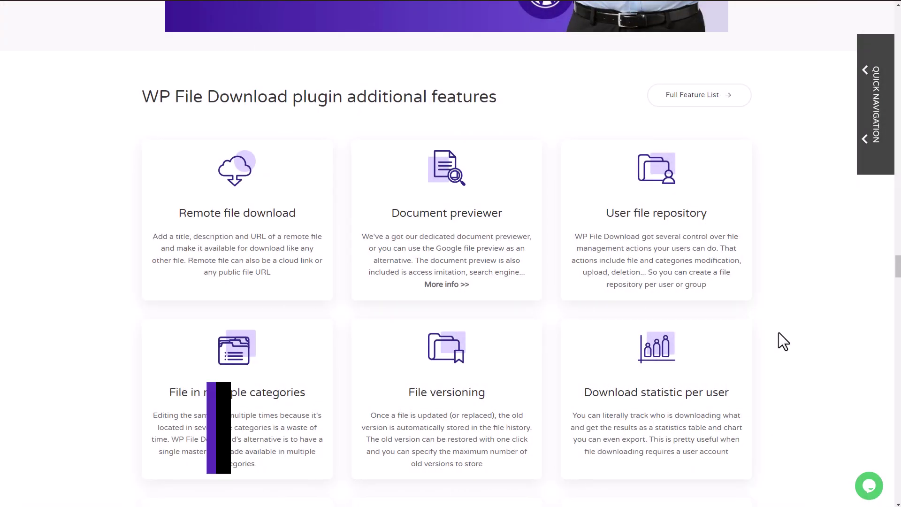
{"action": "scroll", "coordinate": [779, 332], "scroll_direction": "down", "scroll_amount": 10}
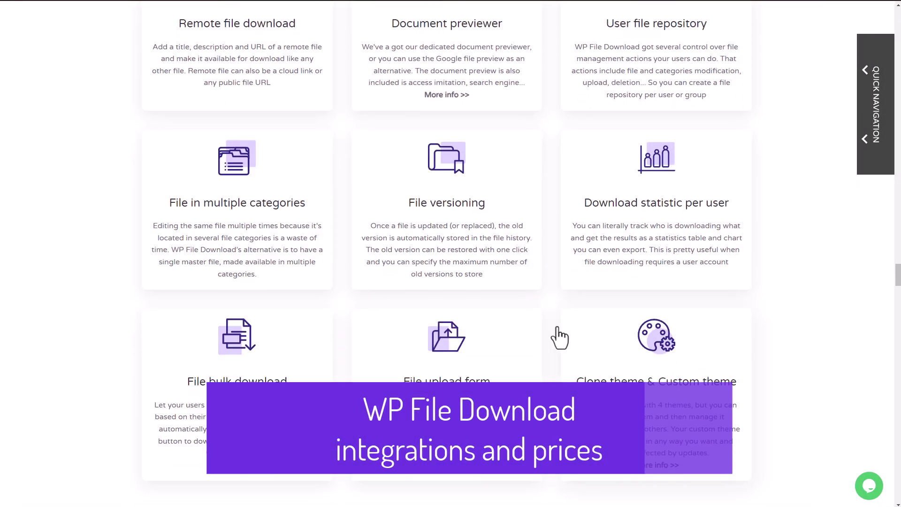
{"action": "scroll", "coordinate": [574, 290], "scroll_direction": "down", "scroll_amount": 2}
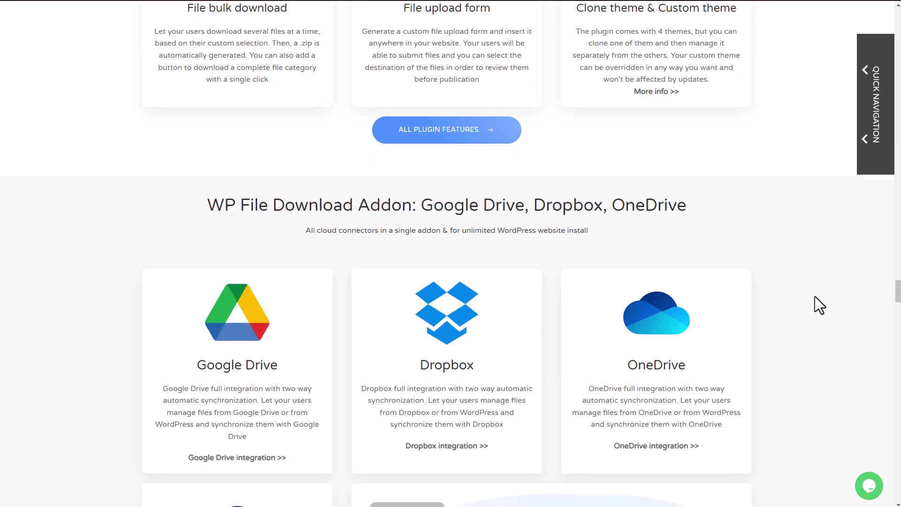
{"action": "scroll", "coordinate": [814, 296], "scroll_direction": "up", "scroll_amount": 7}
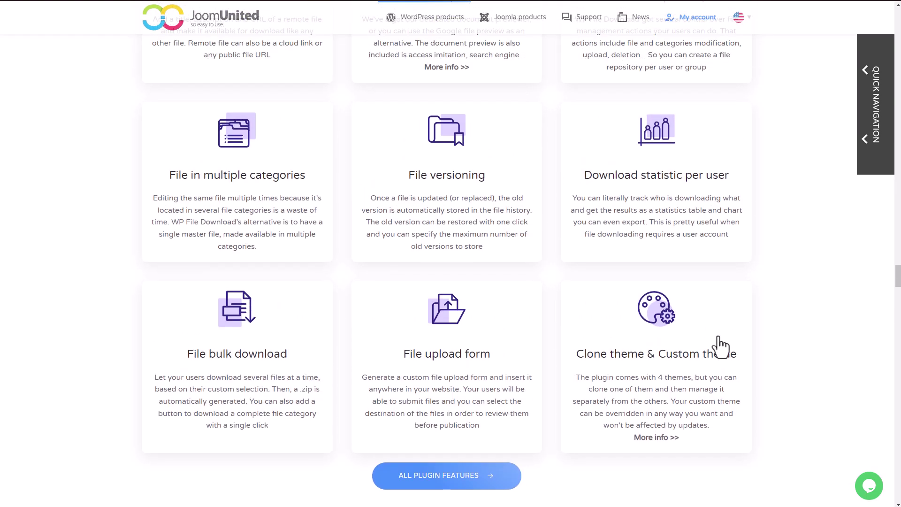
{"action": "scroll", "coordinate": [503, 145], "scroll_direction": "up", "scroll_amount": 3}
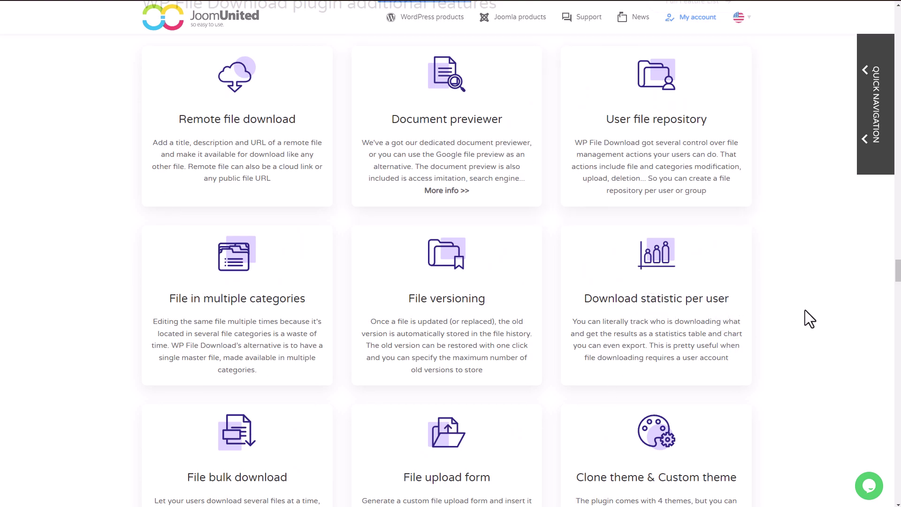
{"action": "scroll", "coordinate": [804, 309], "scroll_direction": "down", "scroll_amount": 15}
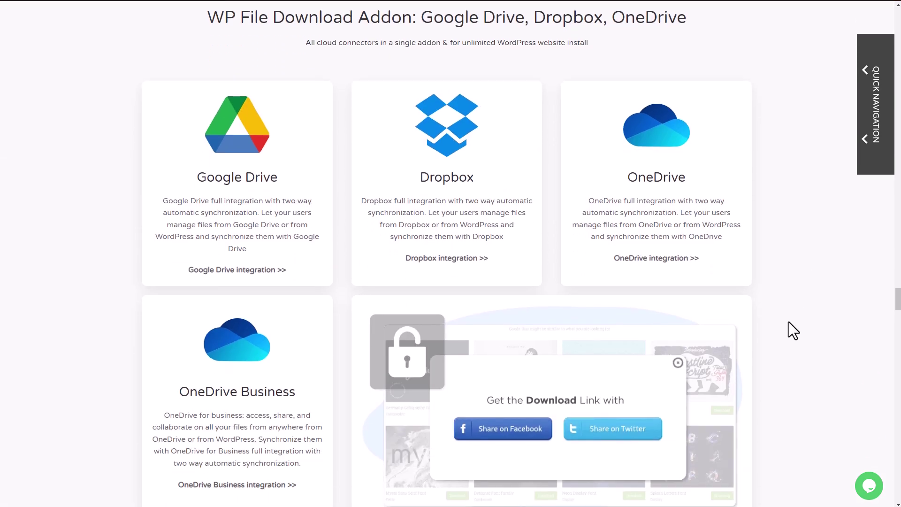
{"action": "scroll", "coordinate": [788, 323], "scroll_direction": "down", "scroll_amount": 10}
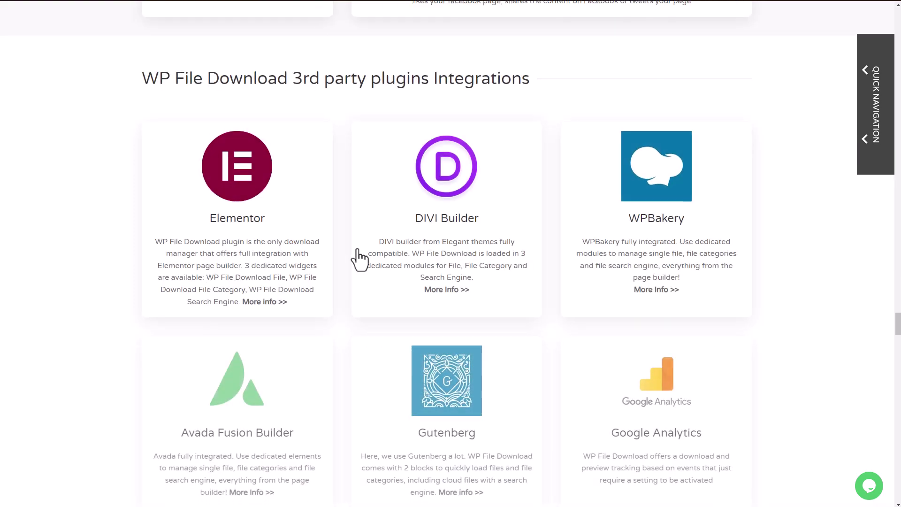
{"action": "scroll", "coordinate": [778, 337], "scroll_direction": "down", "scroll_amount": 2}
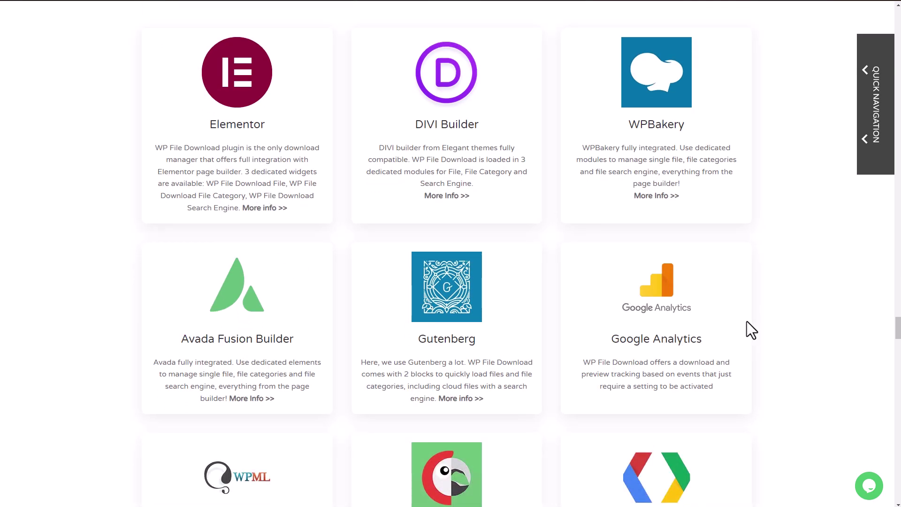
{"action": "scroll", "coordinate": [817, 335], "scroll_direction": "up", "scroll_amount": 12}
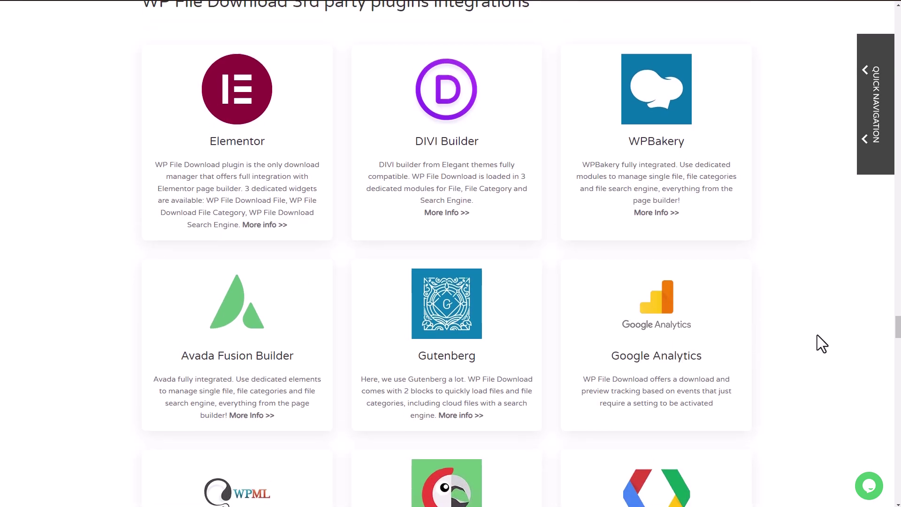
{"action": "scroll", "coordinate": [803, 329], "scroll_direction": "up", "scroll_amount": 2}
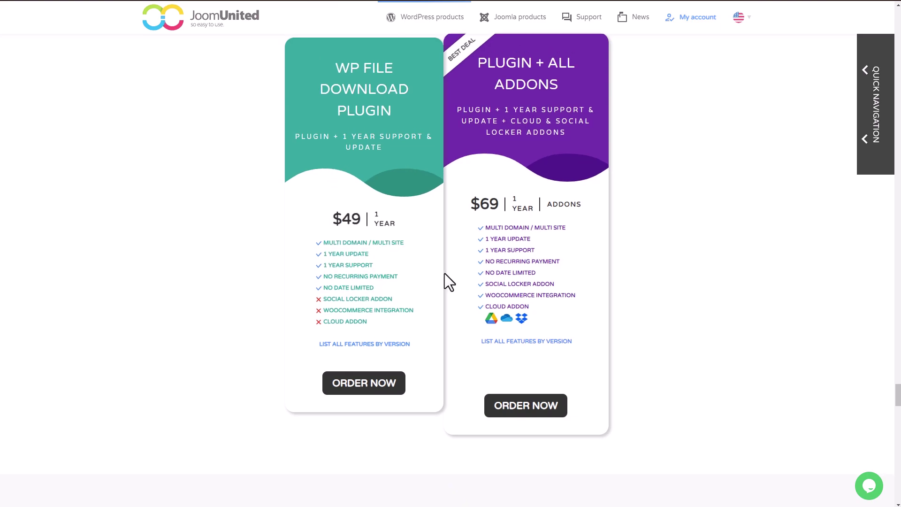
{"action": "mouse_move", "coordinate": [506, 310]}
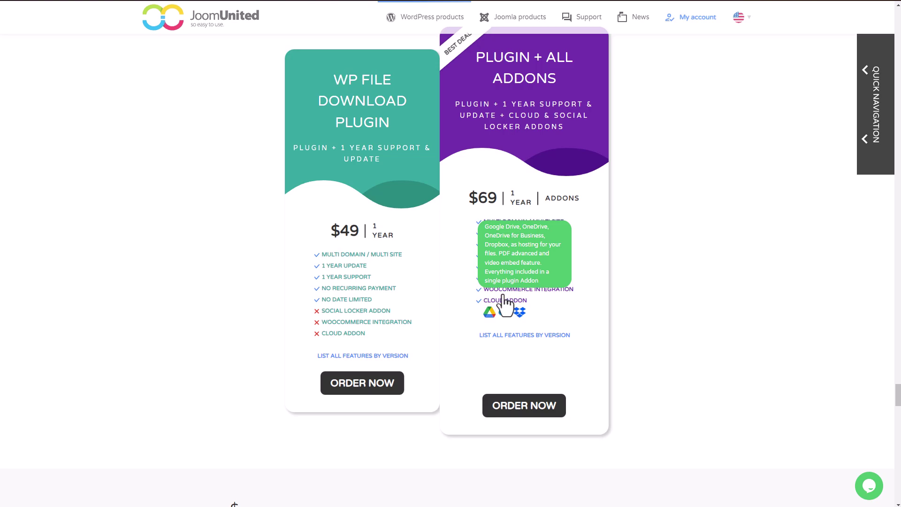
{"action": "mouse_move", "coordinate": [528, 293]}
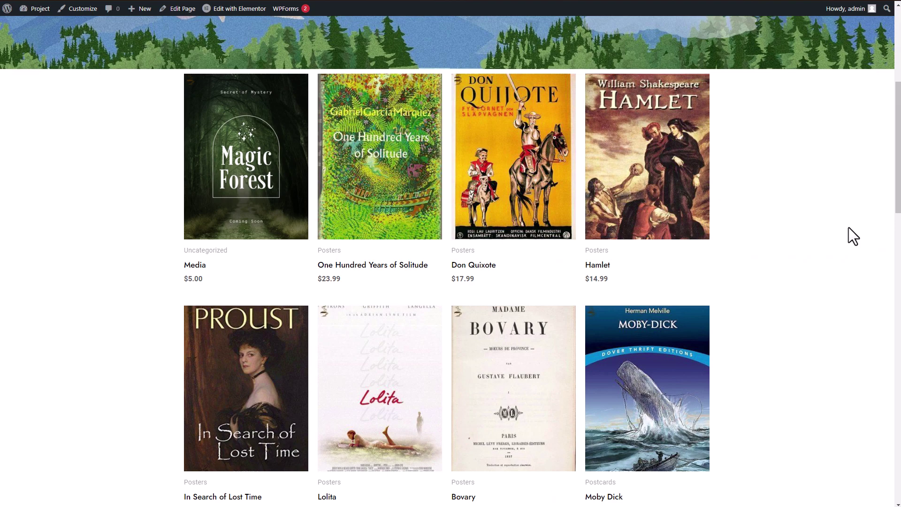
{"action": "scroll", "coordinate": [849, 227], "scroll_direction": "down", "scroll_amount": 2}
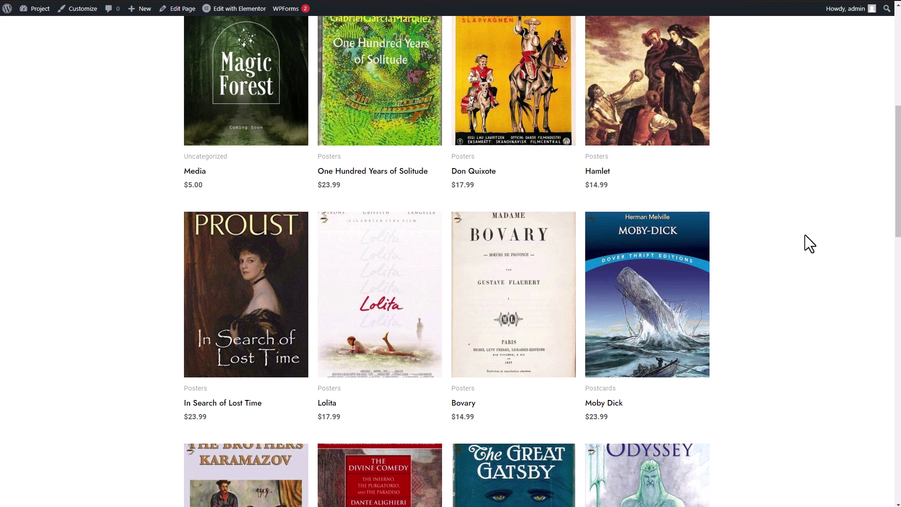
{"action": "scroll", "coordinate": [798, 207], "scroll_direction": "down", "scroll_amount": 5}
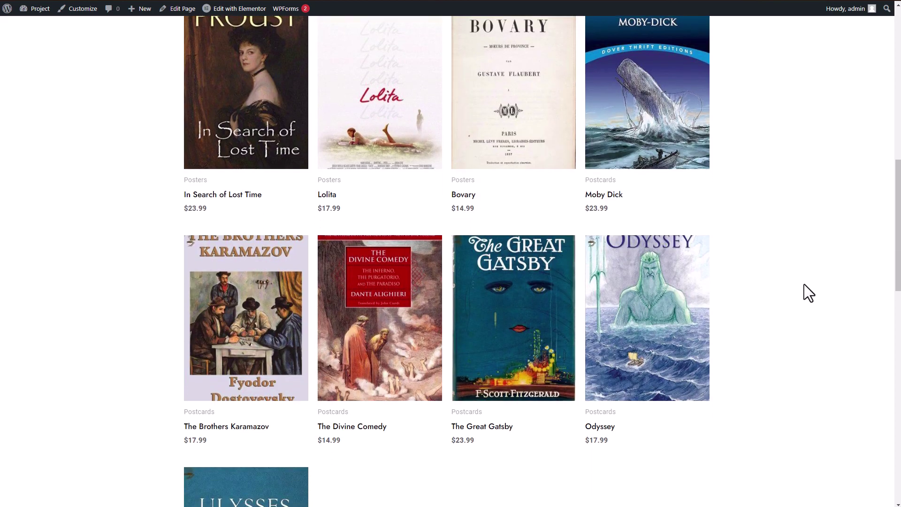
{"action": "scroll", "coordinate": [829, 363], "scroll_direction": "up", "scroll_amount": 3}
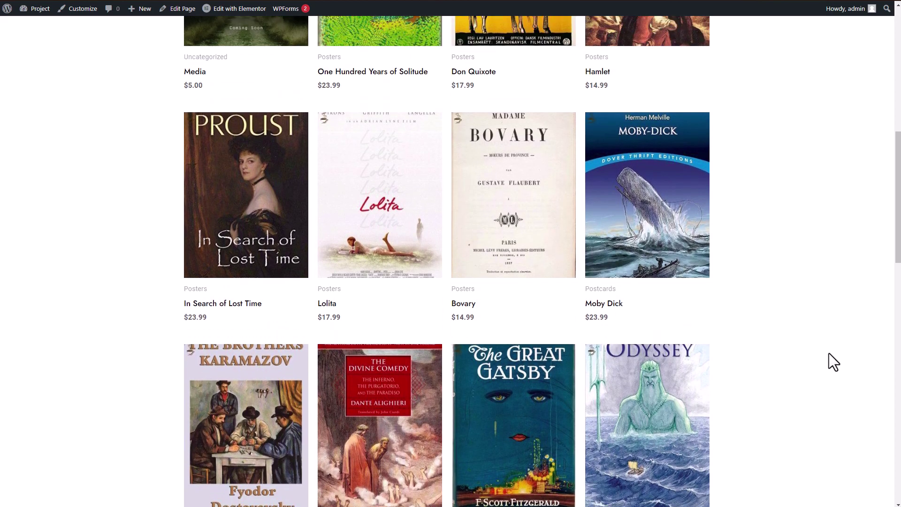